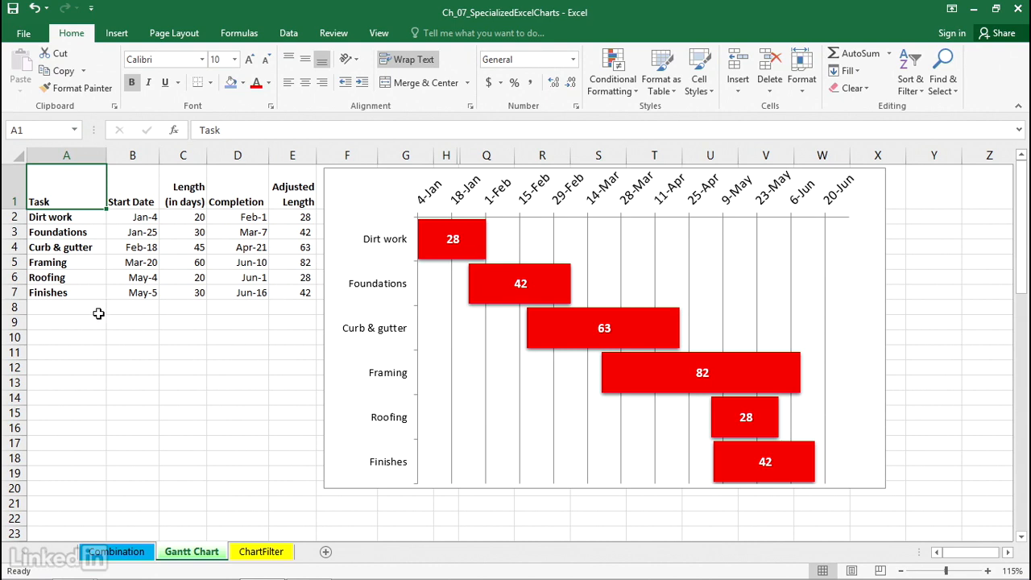
Step: Examine the tasks, start dates and lengths in the table against the bars of the finished Gantt chart
left_click(72, 218)
left_click(69, 231)
left_click(67, 248)
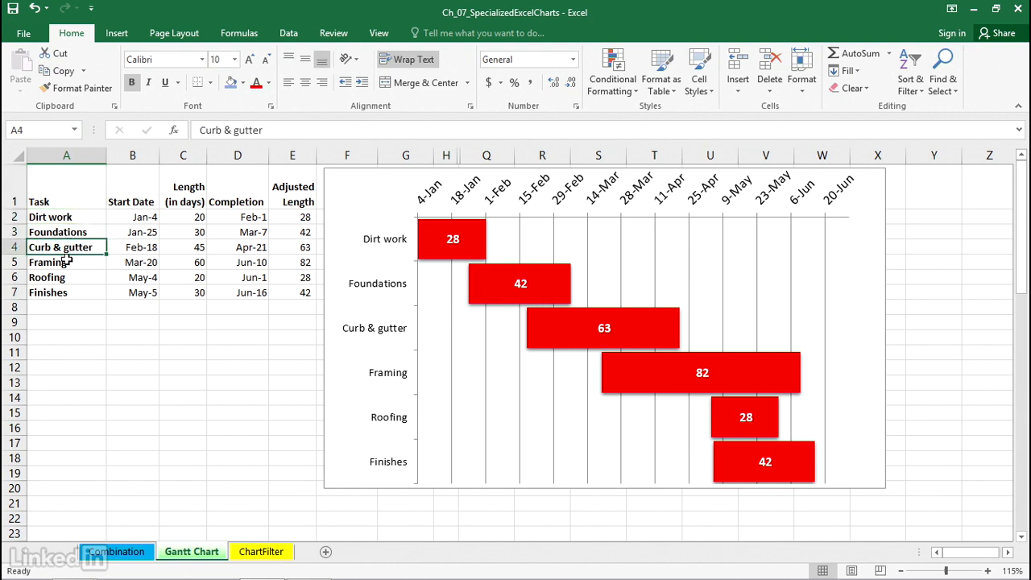
left_click(120, 218)
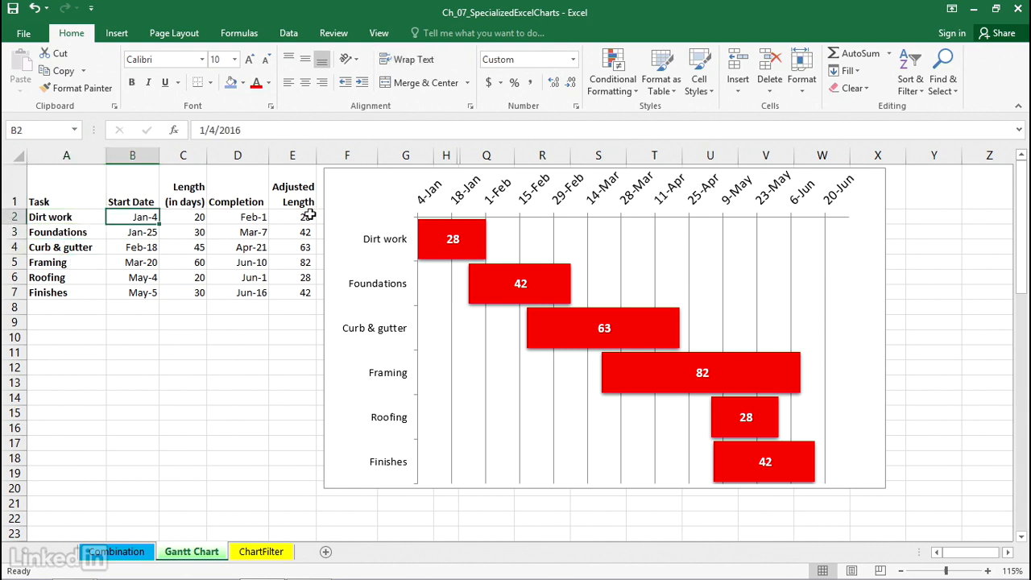
mouse_move(672, 375)
left_click(122, 232)
left_click(117, 246)
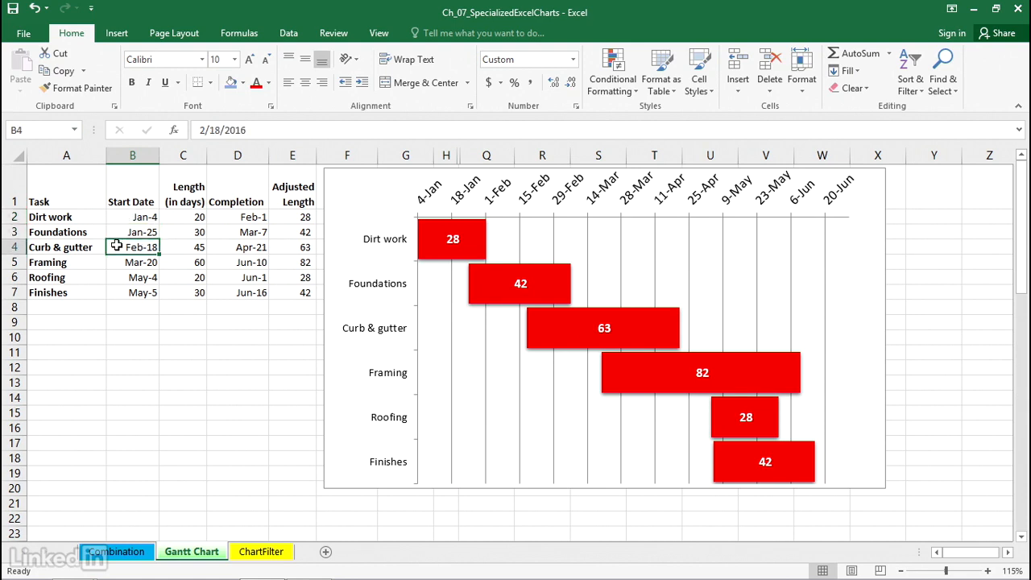
left_click(119, 262)
left_click(185, 217)
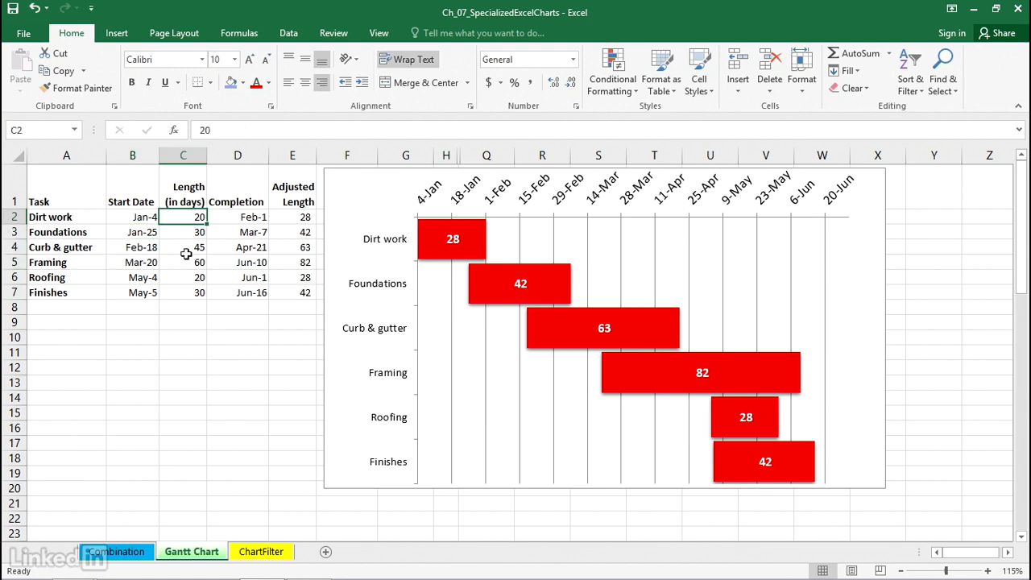
left_click(71, 178)
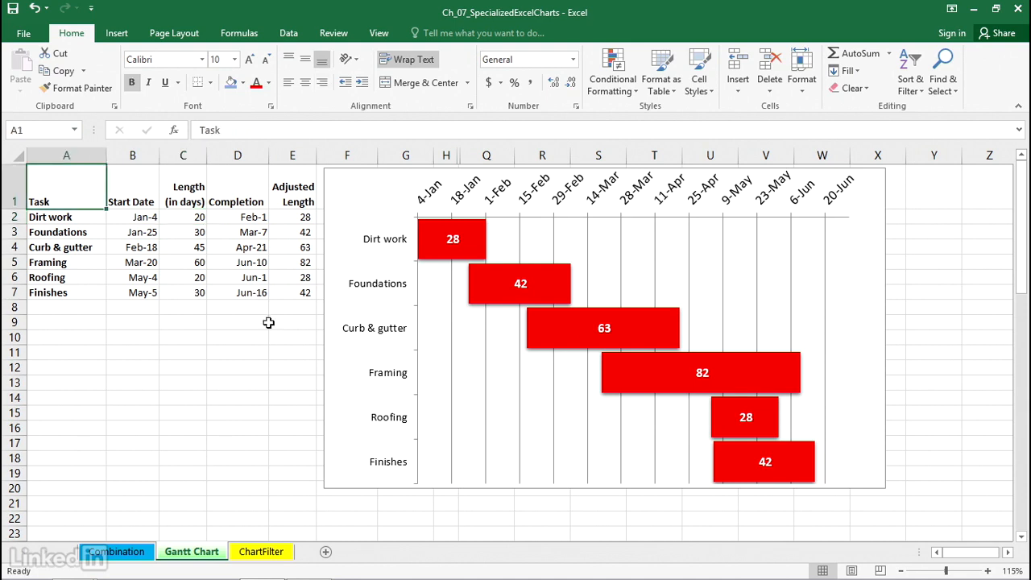
Step: Inspect how the Dirt work completion date in D2 is calculated with WORKDAY from its start date and length
scroll(221, 377, "up", 3, "ctrl")
scroll(216, 373, "up", 1, "ctrl")
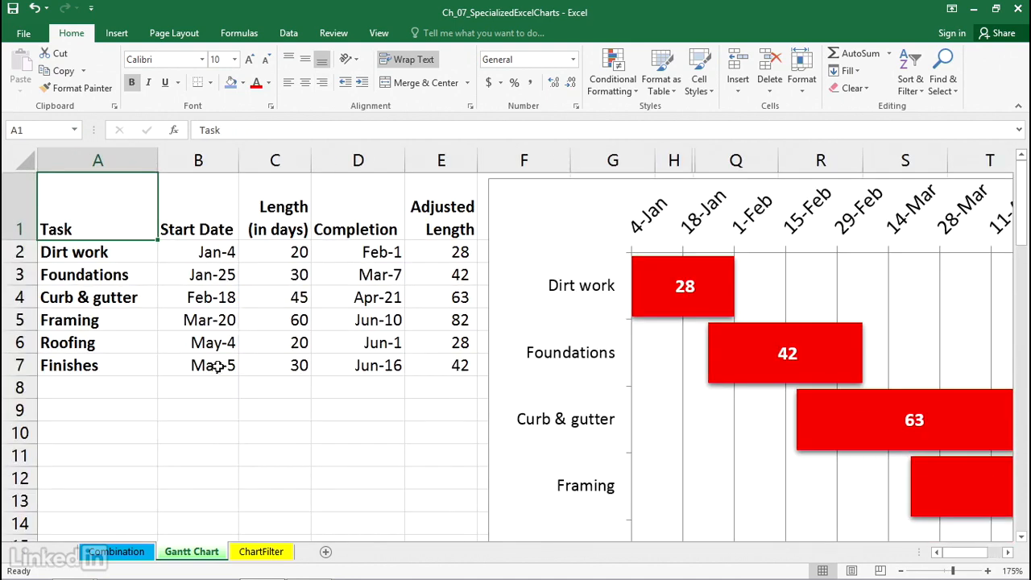
left_click(204, 250)
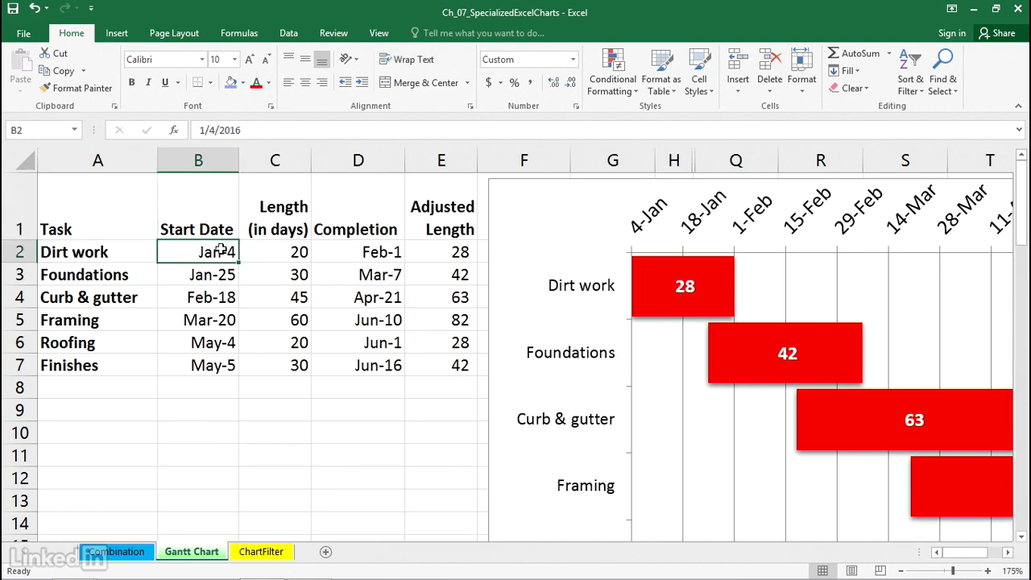
left_click(289, 252)
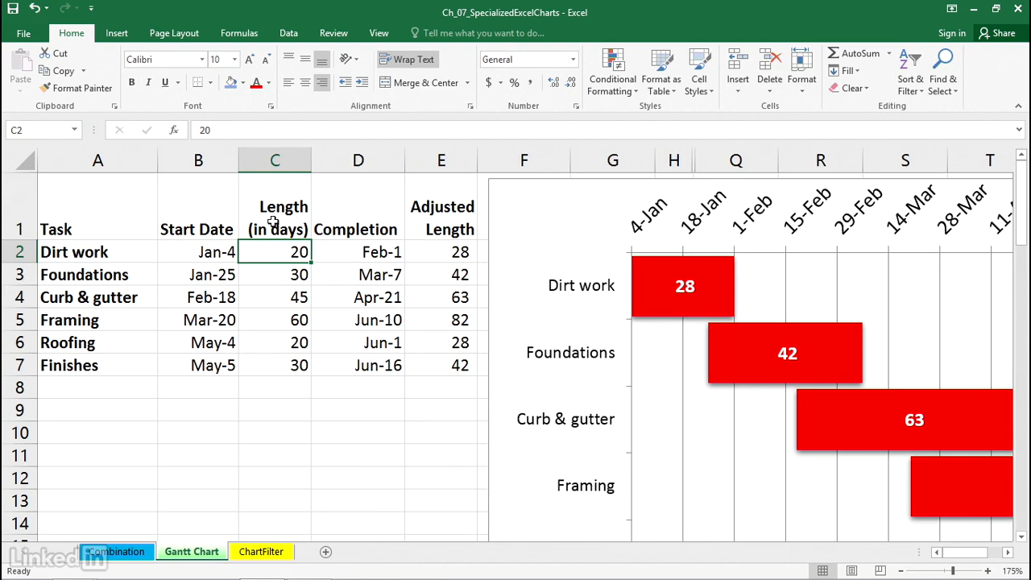
left_click(344, 252)
double_click(346, 251)
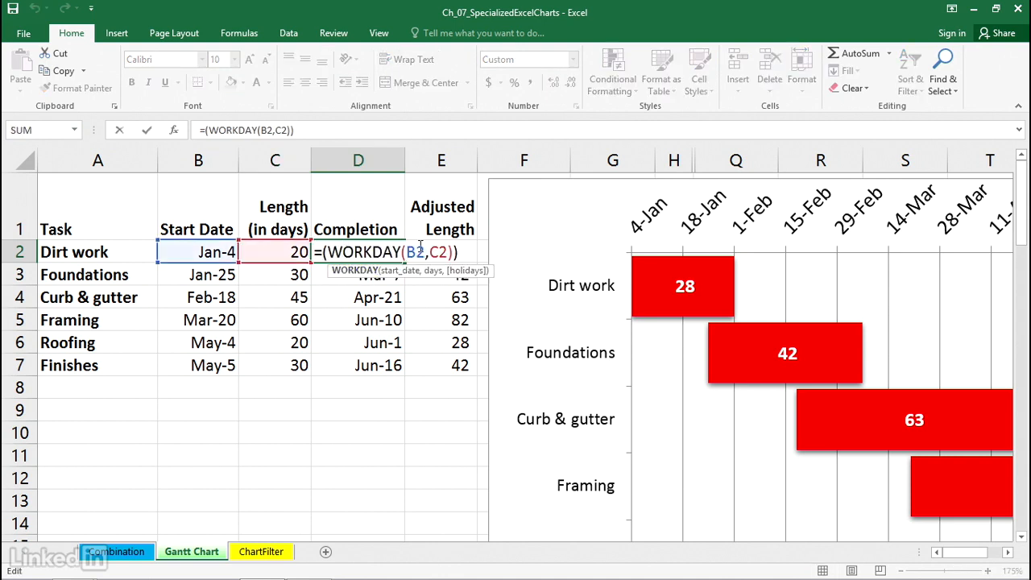
left_click_drag(427, 254, 409, 253)
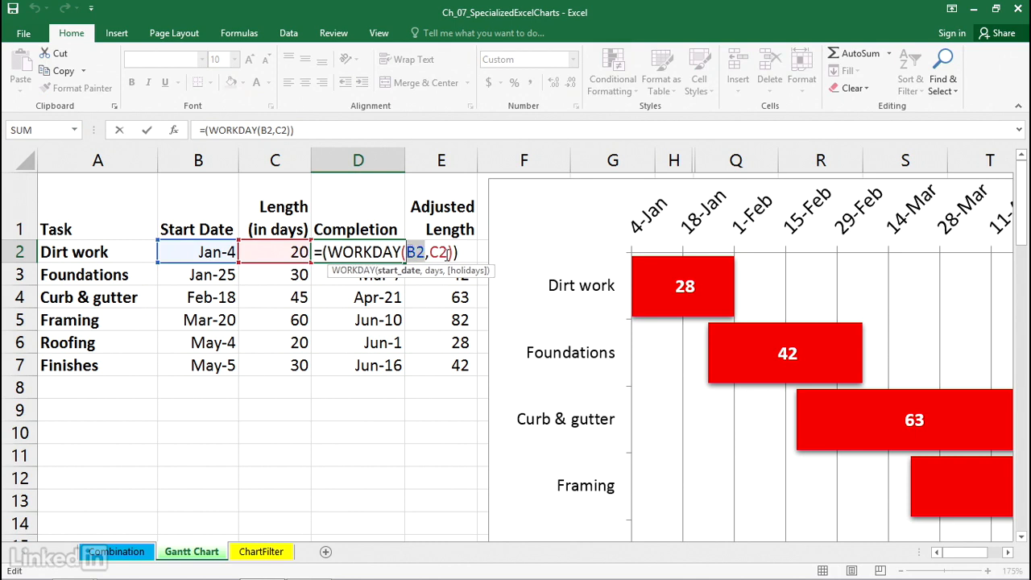
left_click_drag(448, 249, 435, 249)
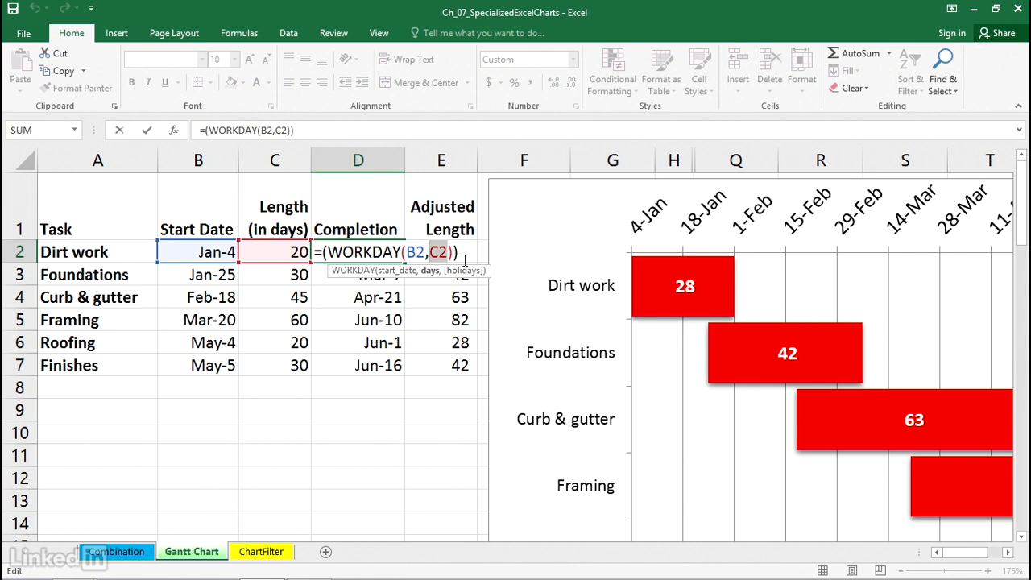
key("Return")
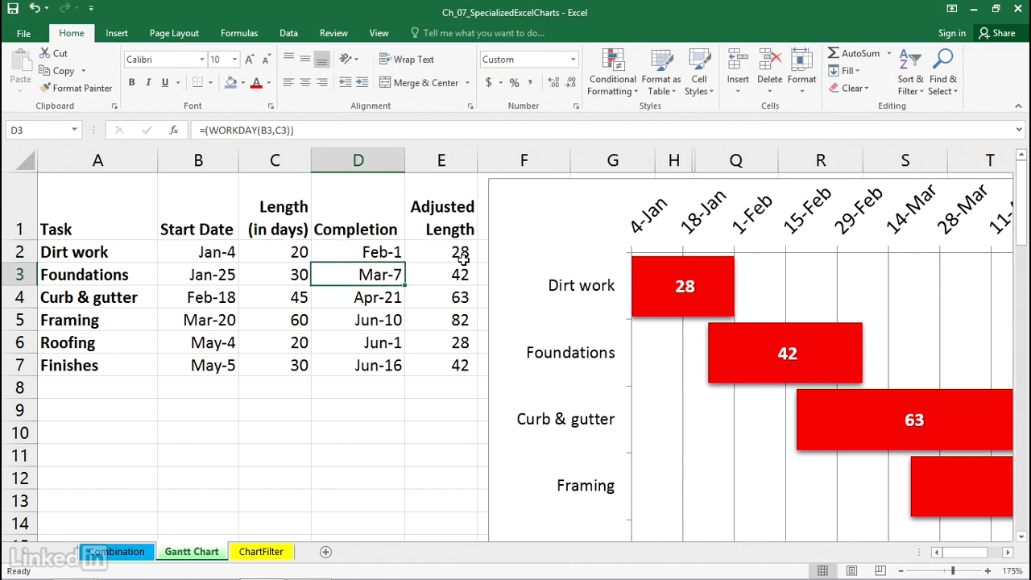
Step: Inspect the Adjusted Length formula in E2 and compare it with the Dirt work start date, completion date and chart bar
left_click(360, 252)
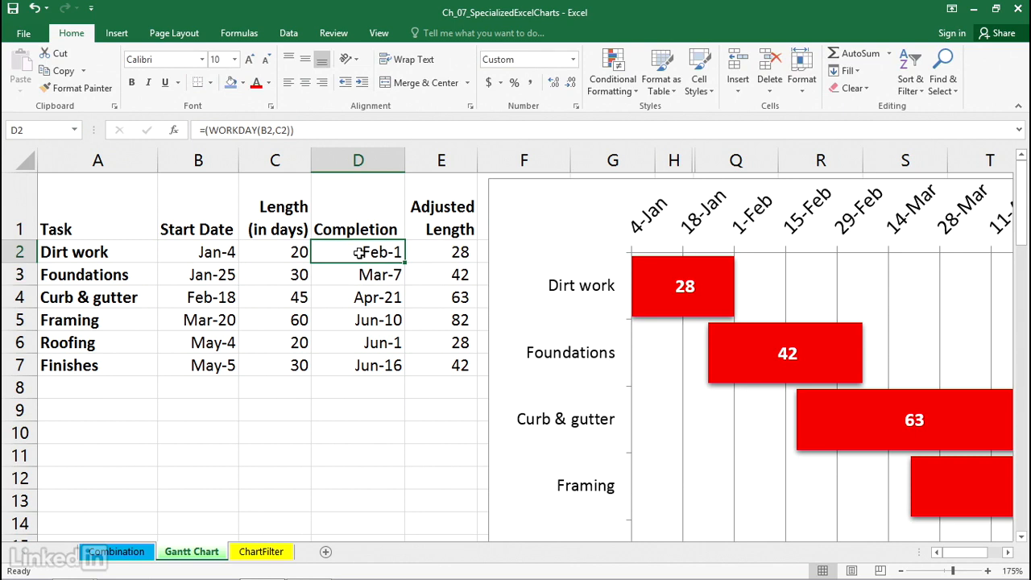
left_click(218, 246)
left_click(351, 254)
left_click(216, 246)
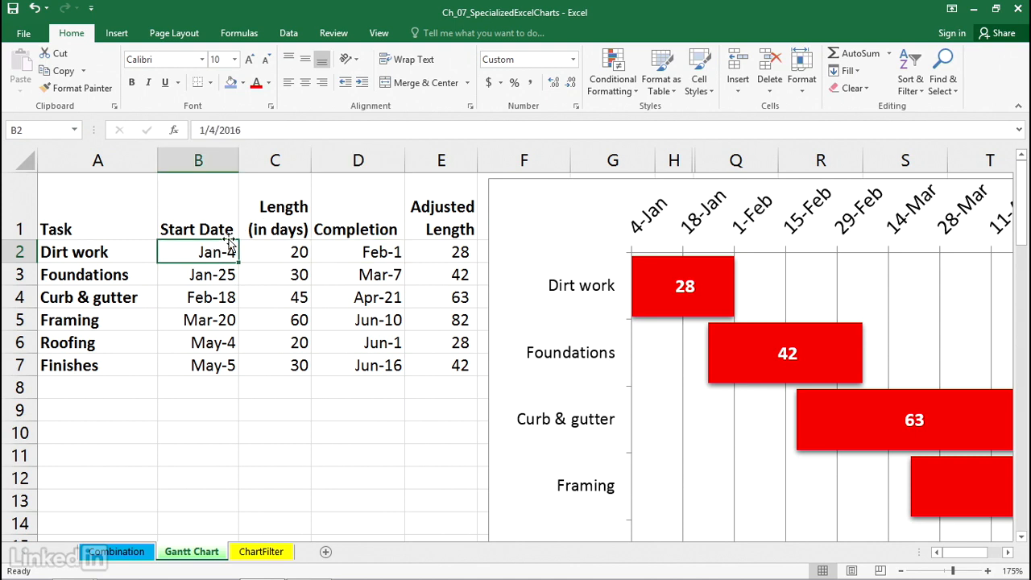
left_click(347, 254)
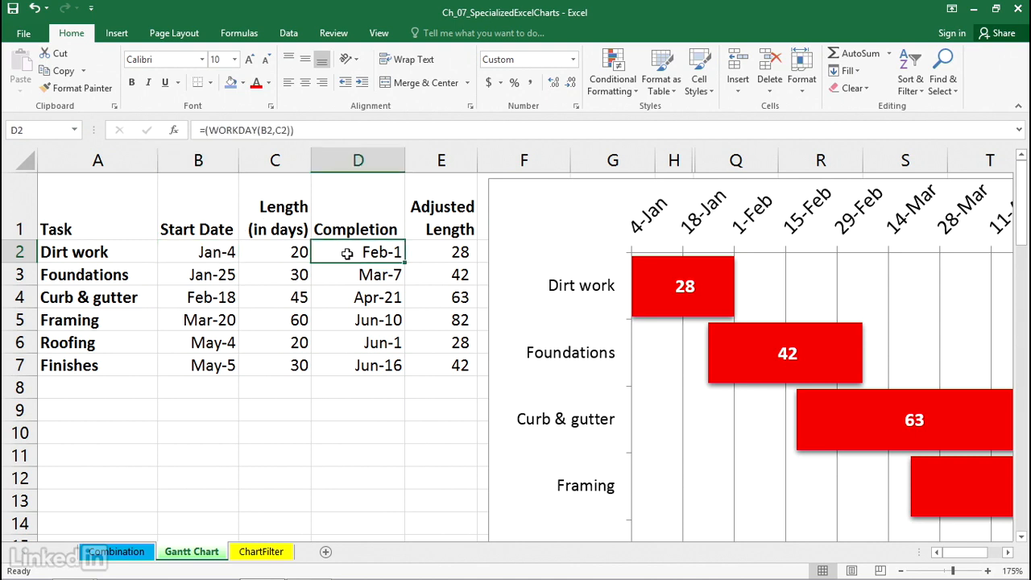
left_click(442, 252)
type("=D2-B2")
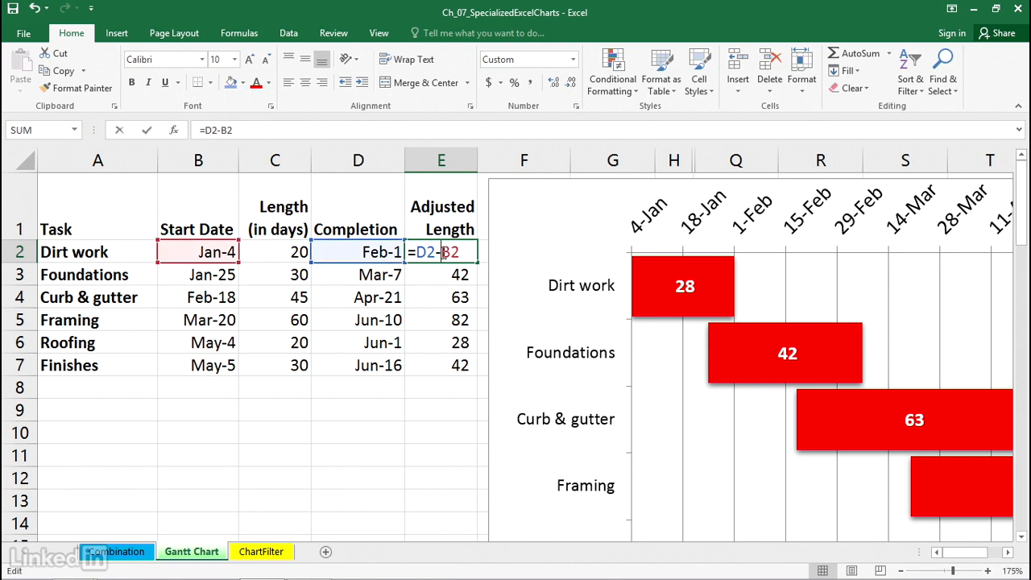
mouse_move(679, 277)
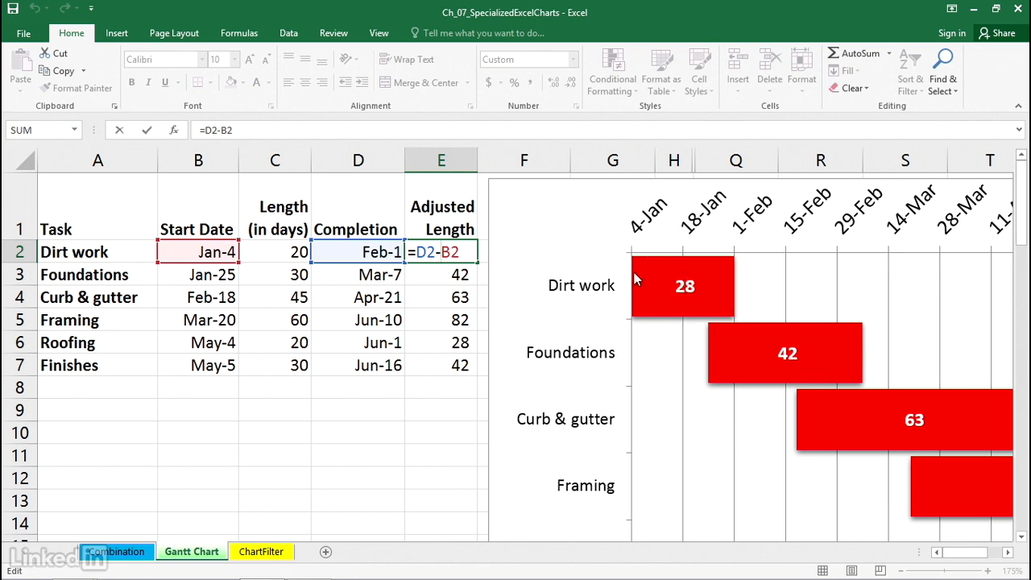
mouse_move(734, 278)
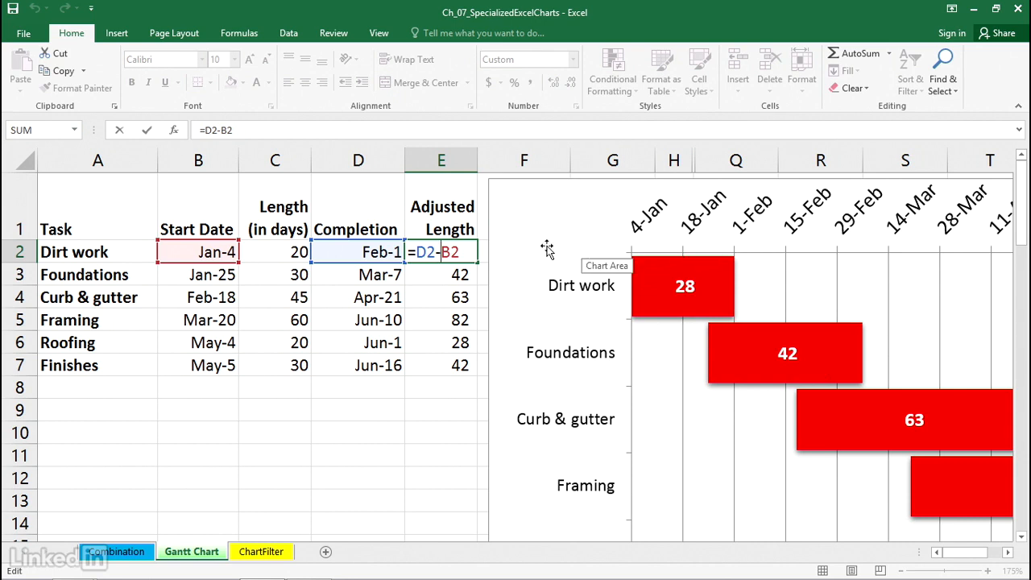
key("Escape")
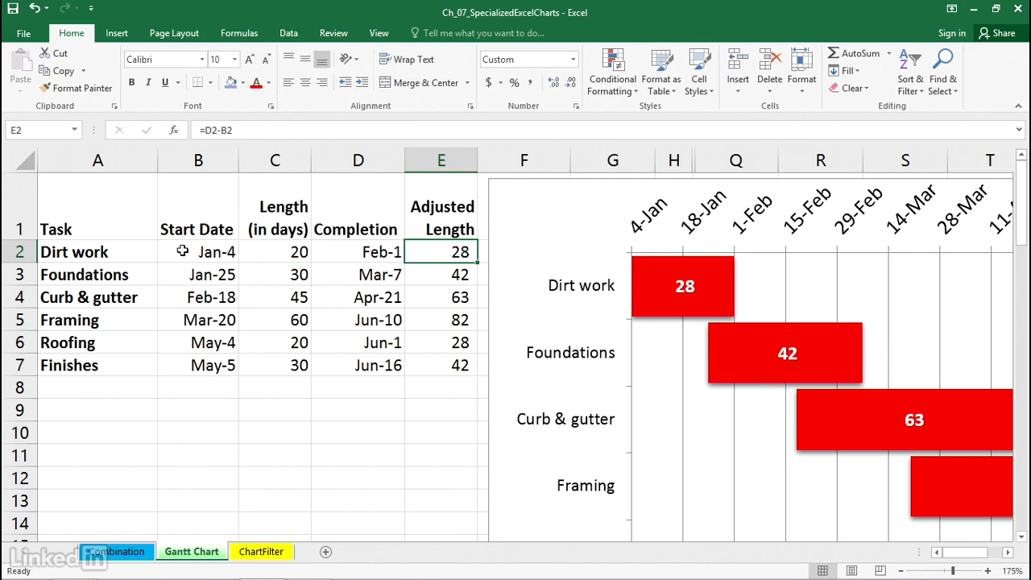
Step: Try a Stacked Bar chart of the Task, Start Date and Adjusted Length data in A1:B7 and E1:E7, without inserting it
left_click_drag(106, 216, 220, 367)
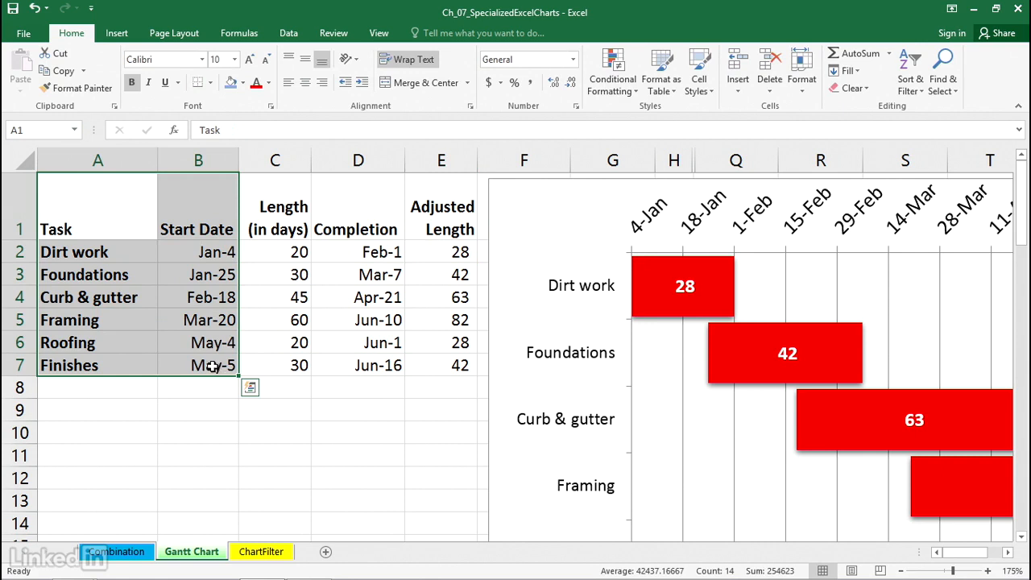
left_click_drag(435, 209, 431, 365)
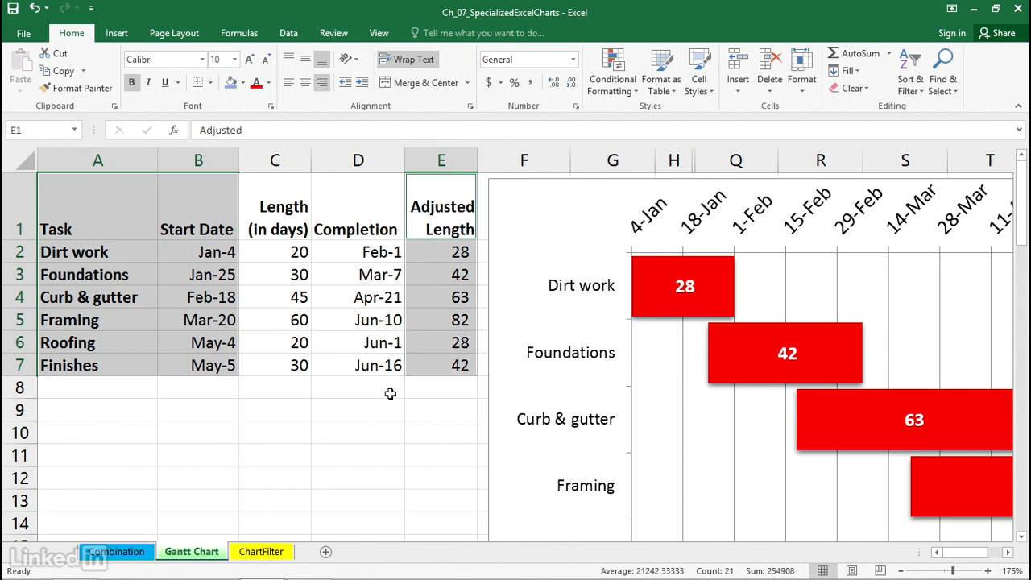
scroll(387, 390, "down", 2, "ctrl")
scroll(387, 390, "down", 3, "ctrl")
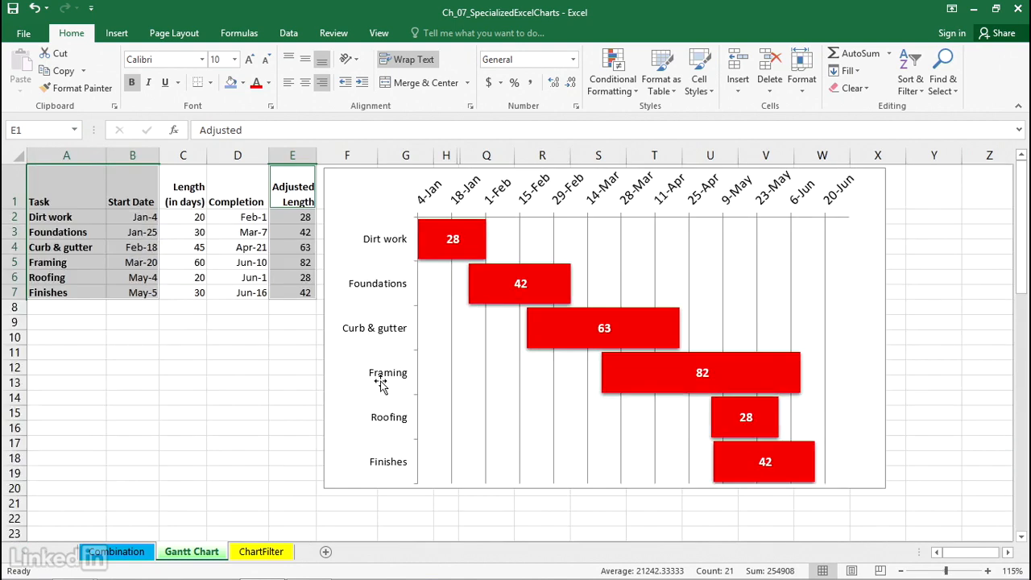
scroll(379, 380, "up", 1, "ctrl")
left_click(117, 36)
left_click(393, 75)
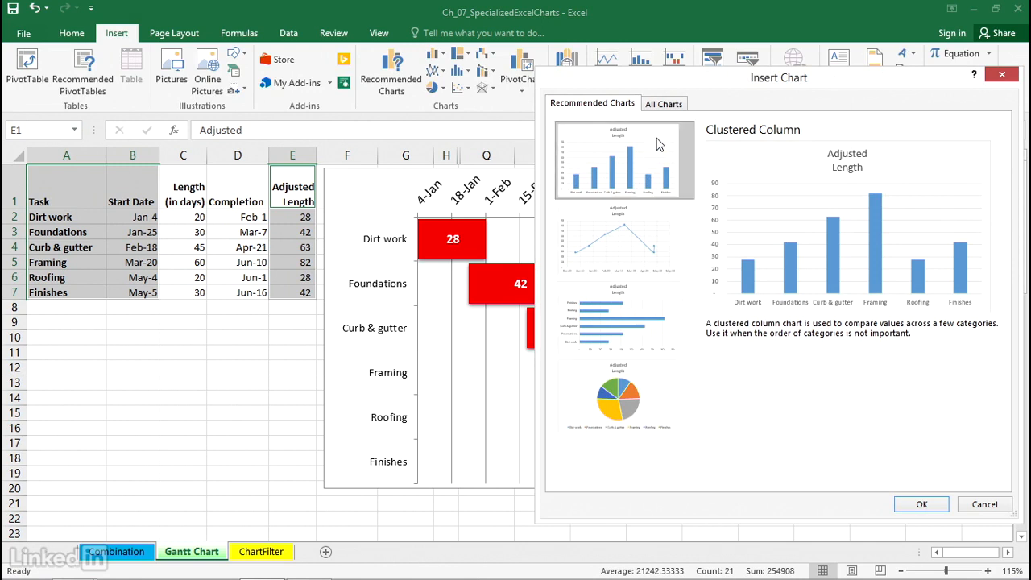
left_click(662, 105)
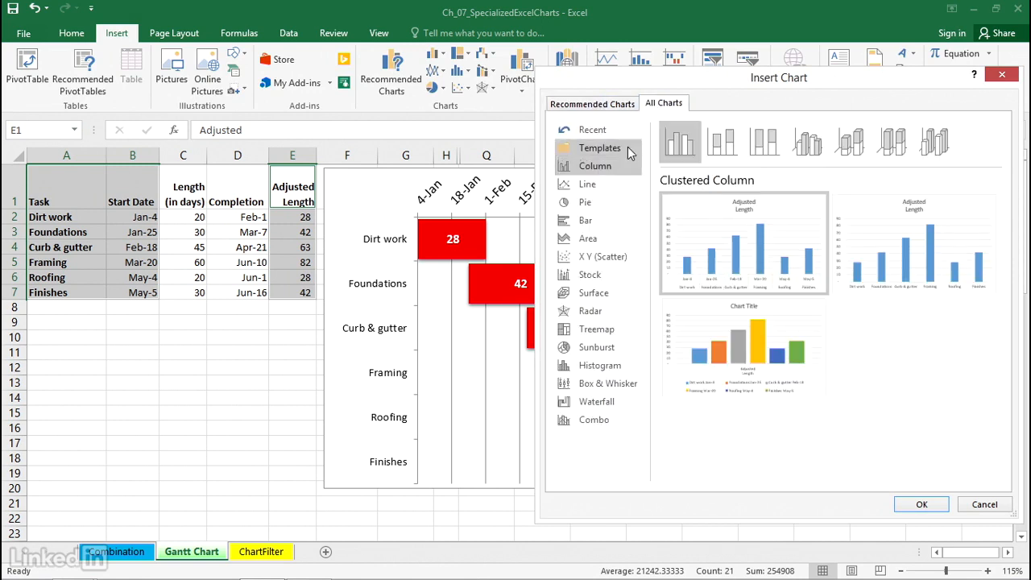
left_click(585, 221)
mouse_move(672, 257)
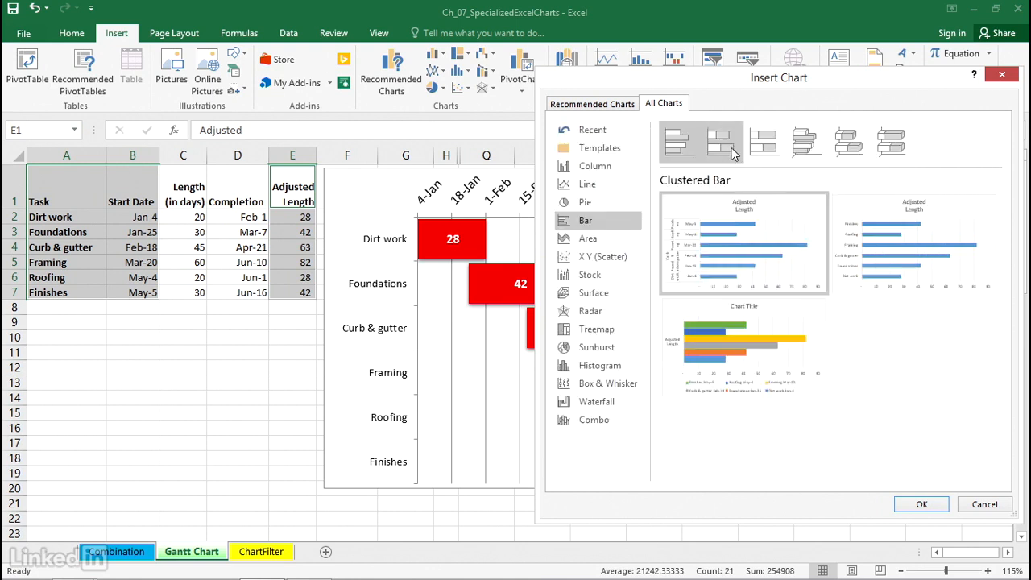
left_click(721, 146)
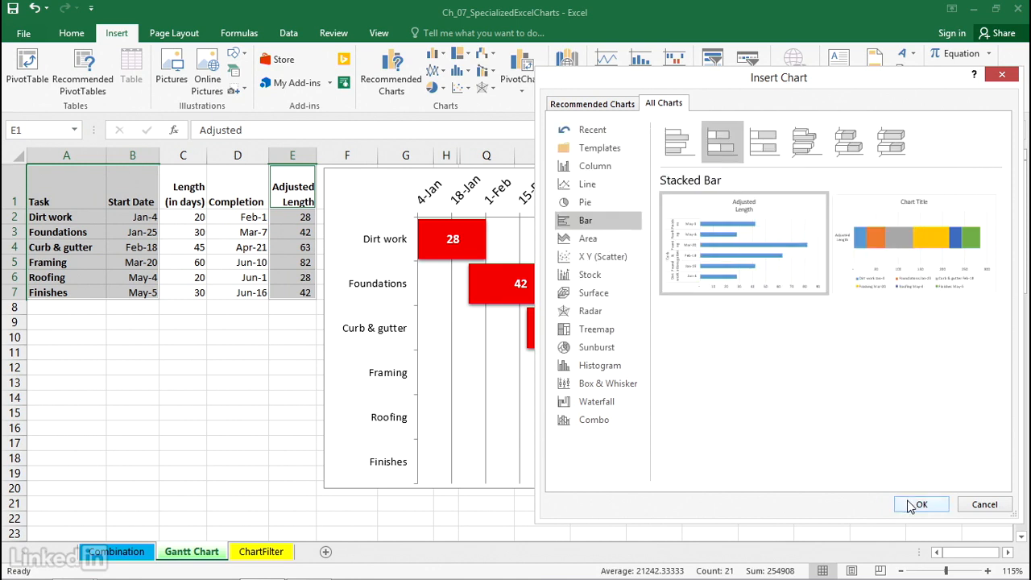
left_click(984, 505)
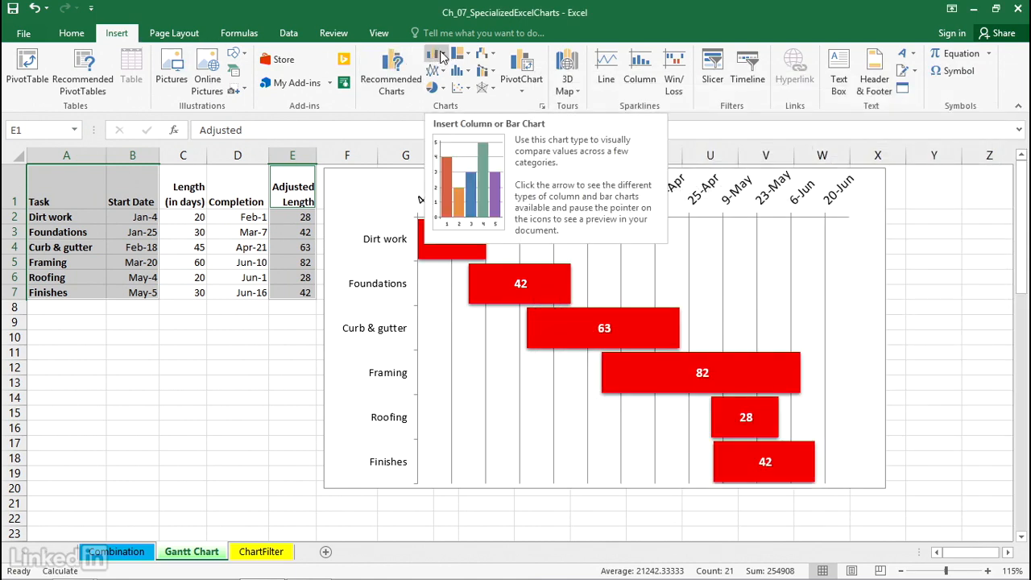
left_click(443, 56)
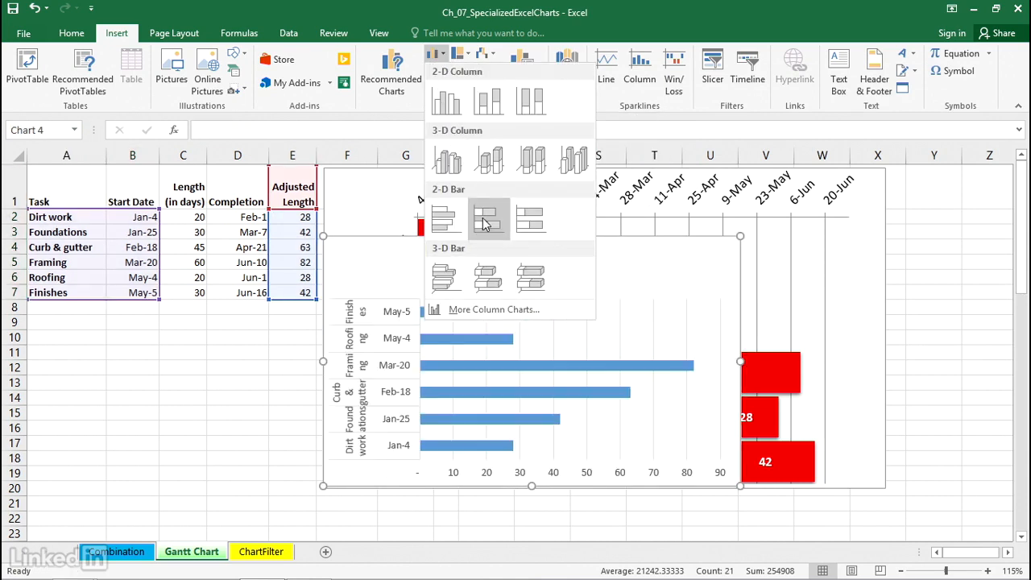
key("Escape")
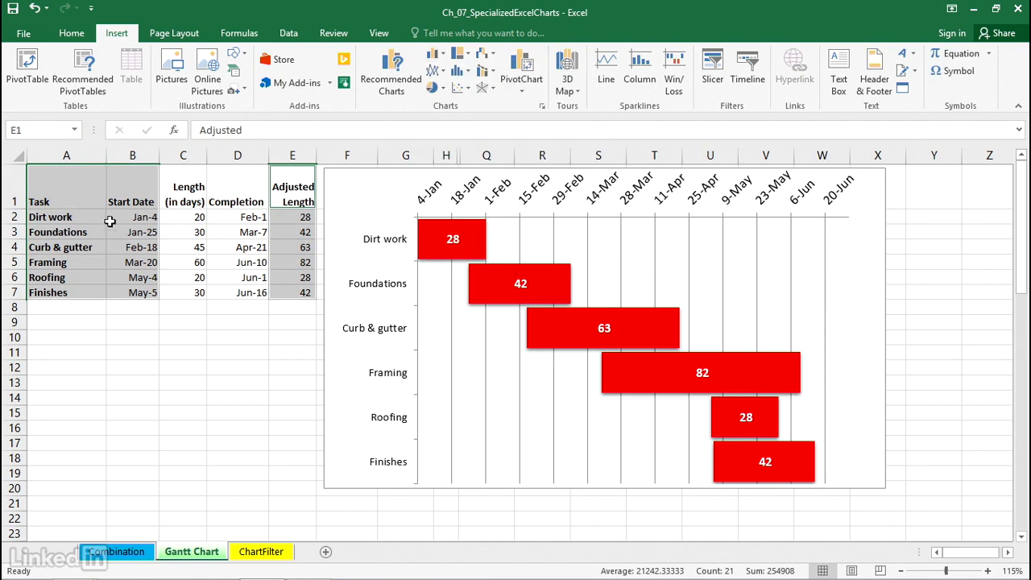
Step: Change the number format of the start dates in B2:B7 to General
left_click(122, 216)
left_click_drag(122, 219, 128, 291)
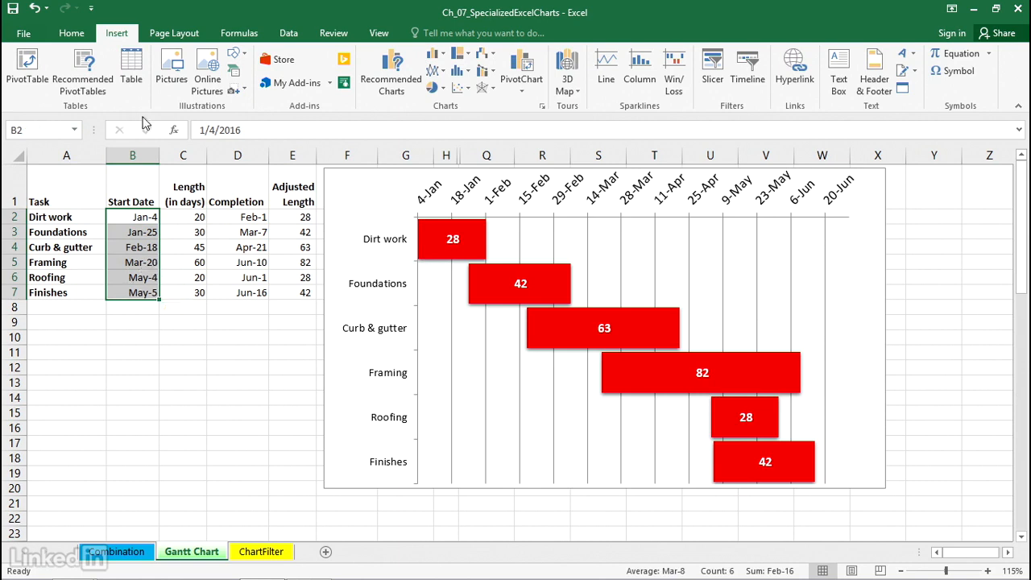
left_click(71, 33)
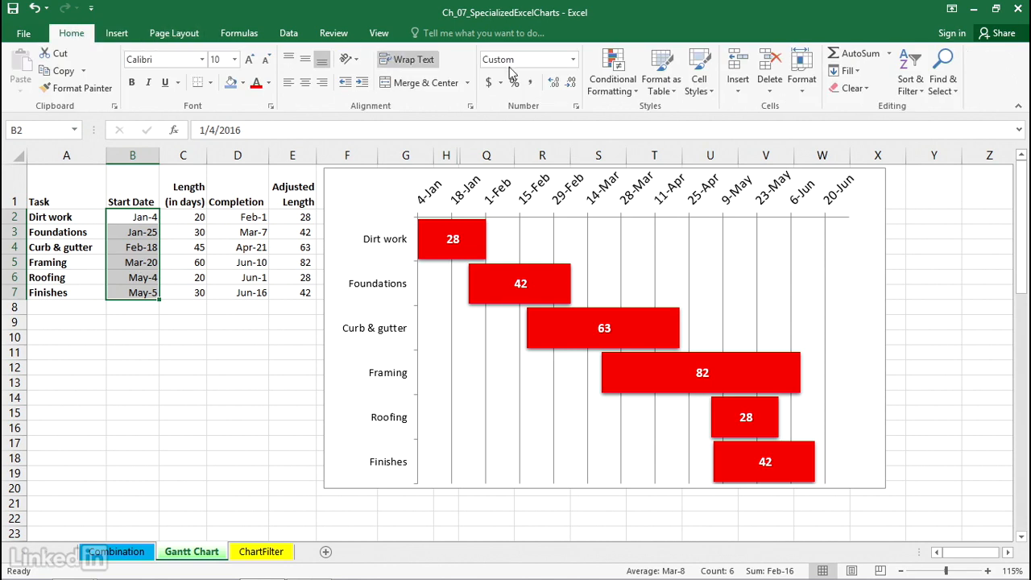
left_click(573, 60)
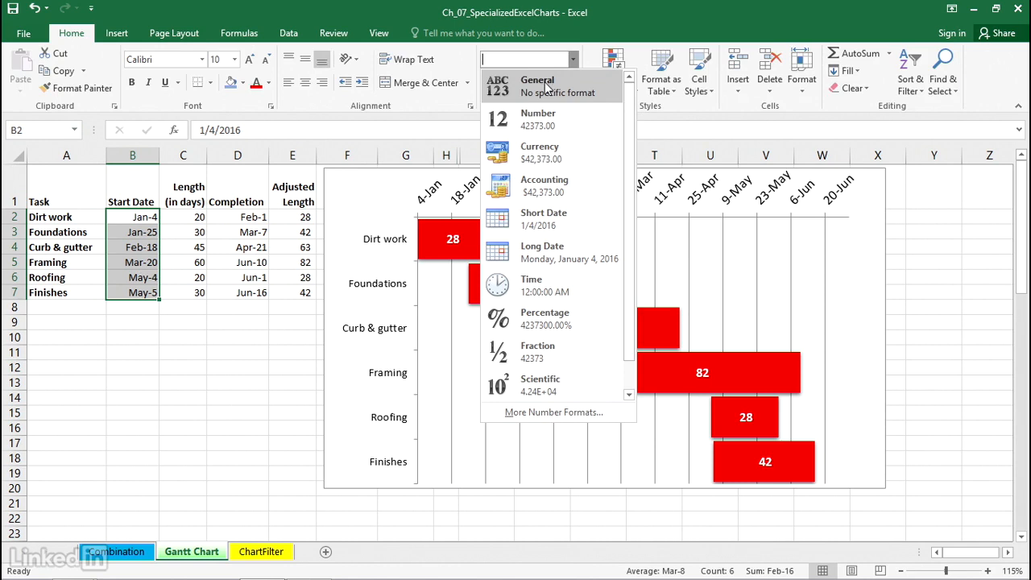
left_click(547, 87)
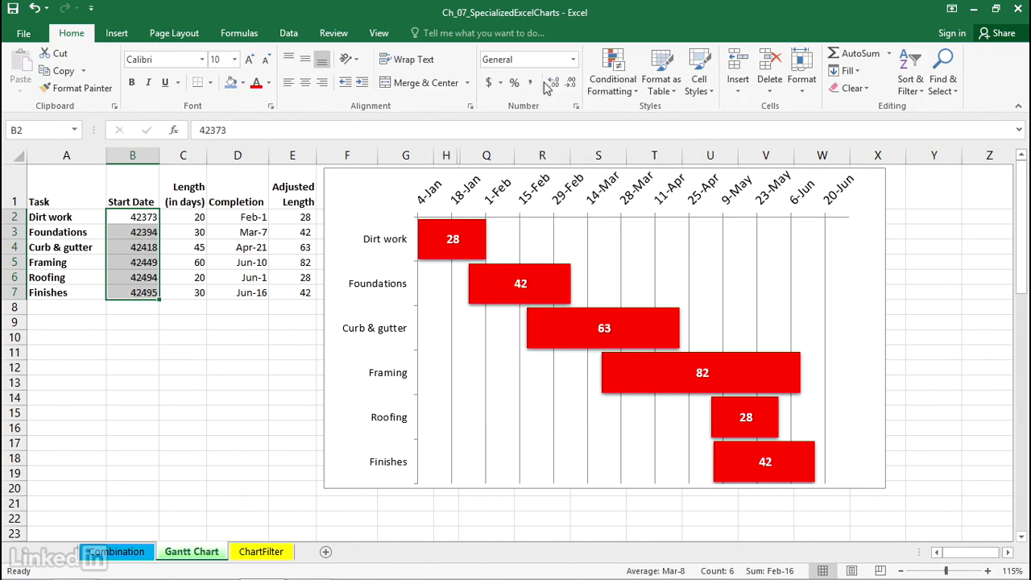
Step: Insert a Stacked Bar chart of the Task, Start Date and Adjusted Length data in A1:B7 and E1:E7, enlarged over the existing chart
left_click(132, 217)
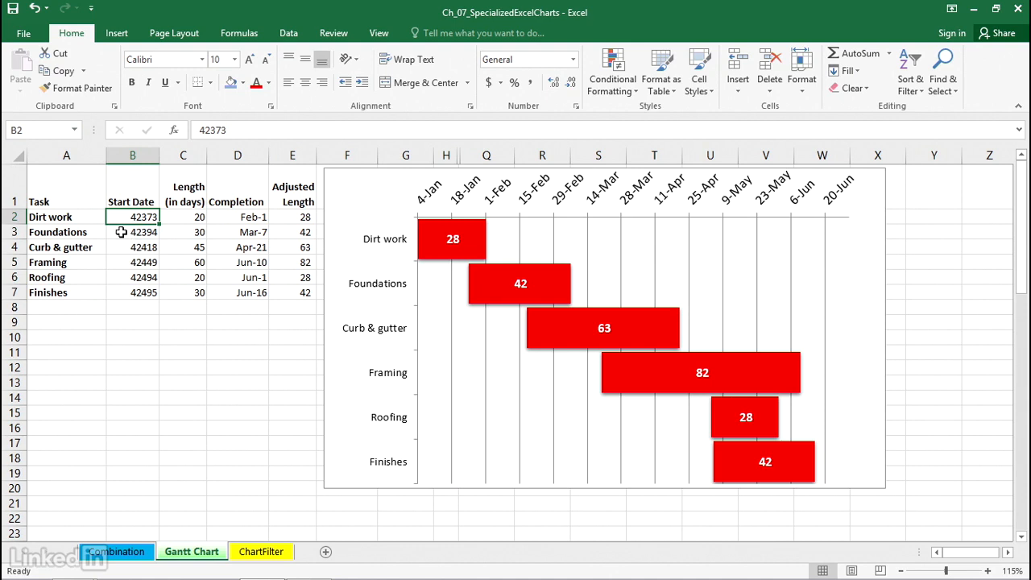
left_click(121, 230)
left_click(127, 214)
left_click_drag(107, 205, 133, 294)
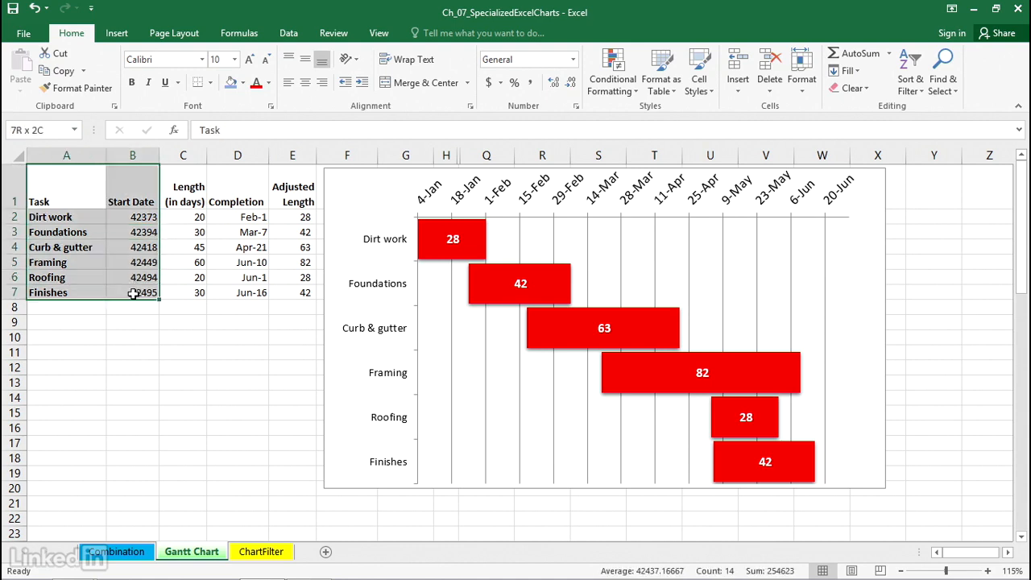
left_click(298, 187, "ctrl")
left_click_drag(298, 187, 299, 286)
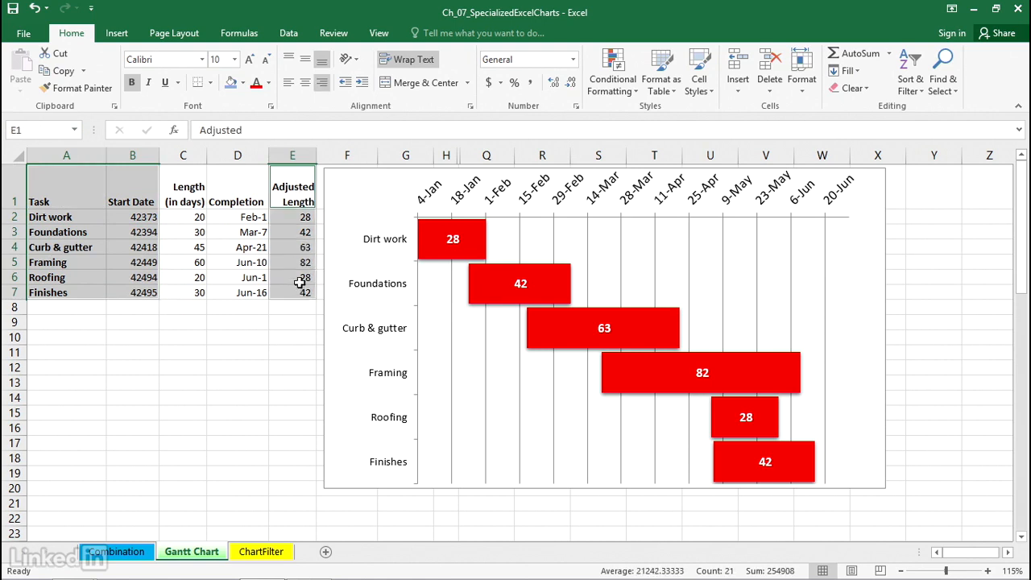
left_click(116, 33)
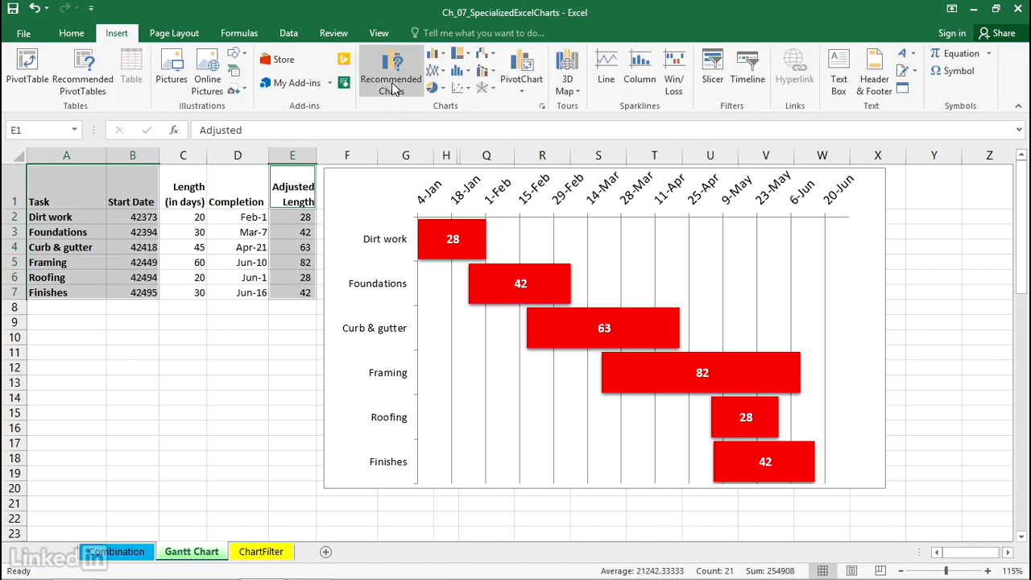
left_click(393, 80)
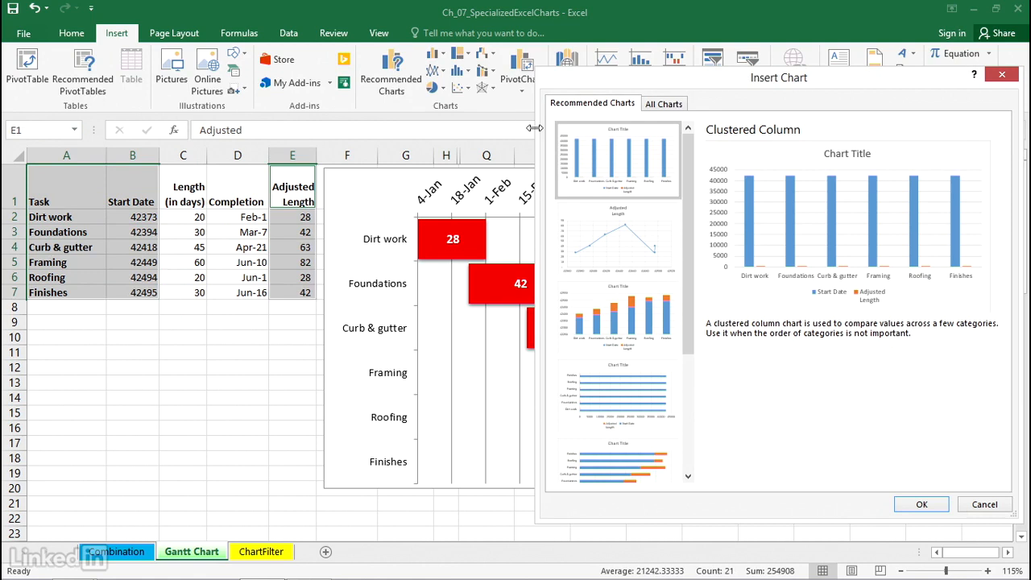
left_click_drag(688, 165, 696, 258)
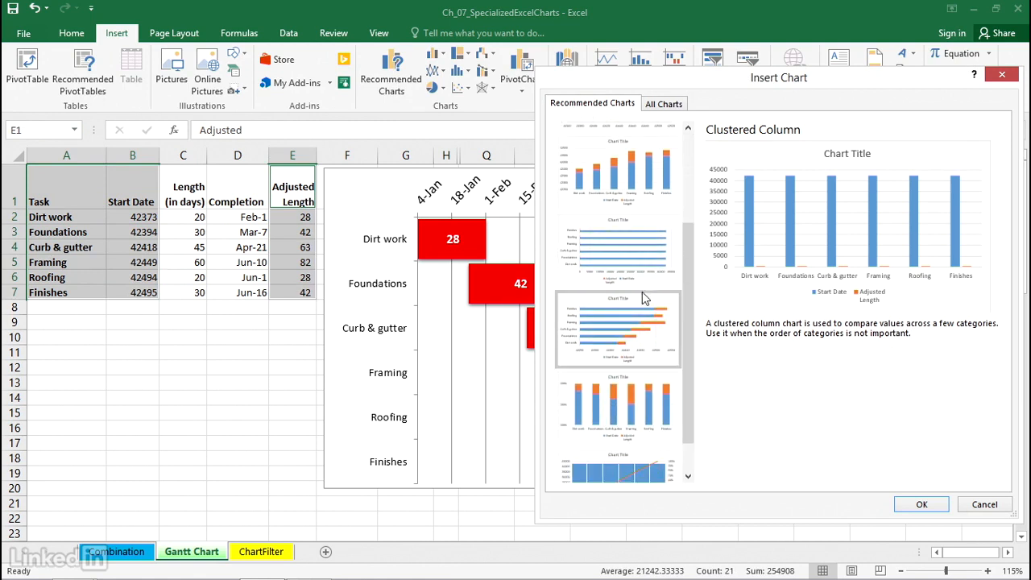
left_click(624, 316)
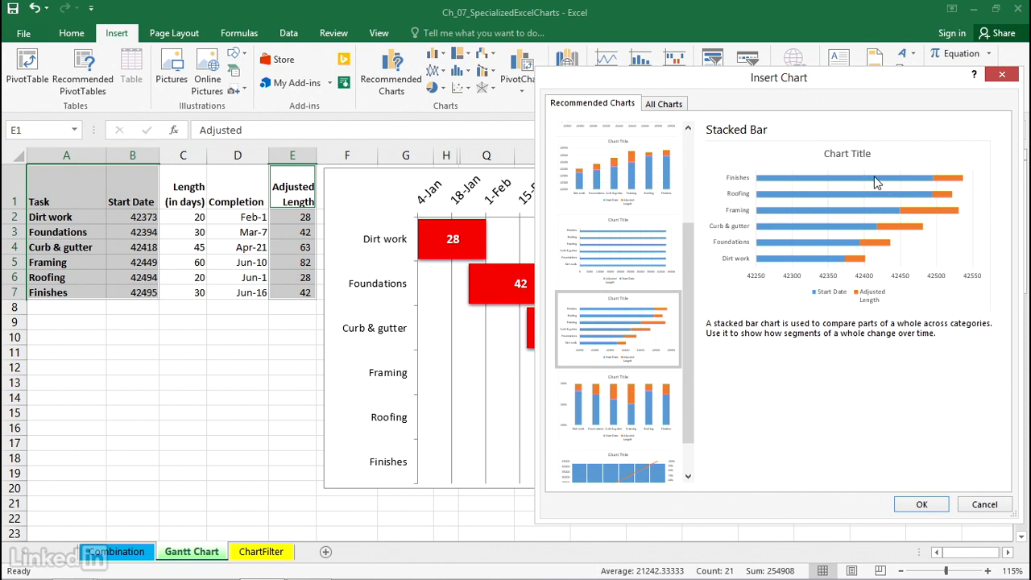
left_click(918, 505)
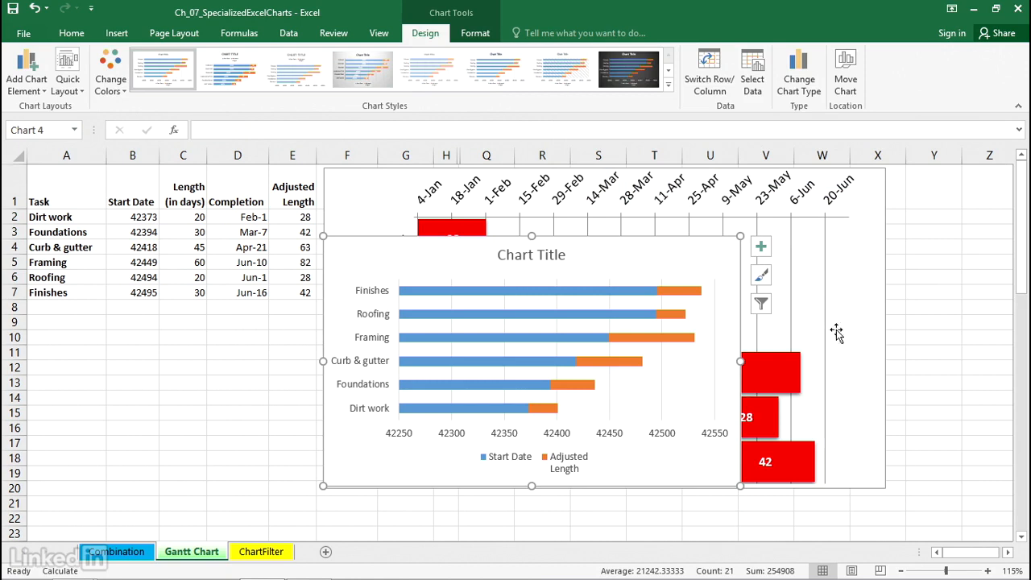
left_click_drag(740, 236, 899, 171)
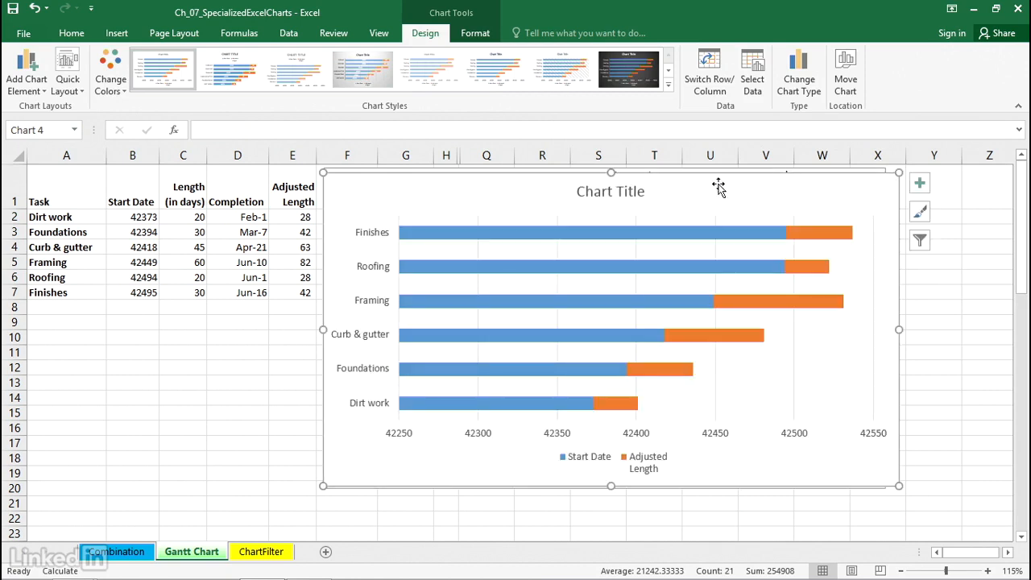
Step: Hide the Start Date series in the new chart by setting its fill to No fill and its border to No line
mouse_move(454, 232)
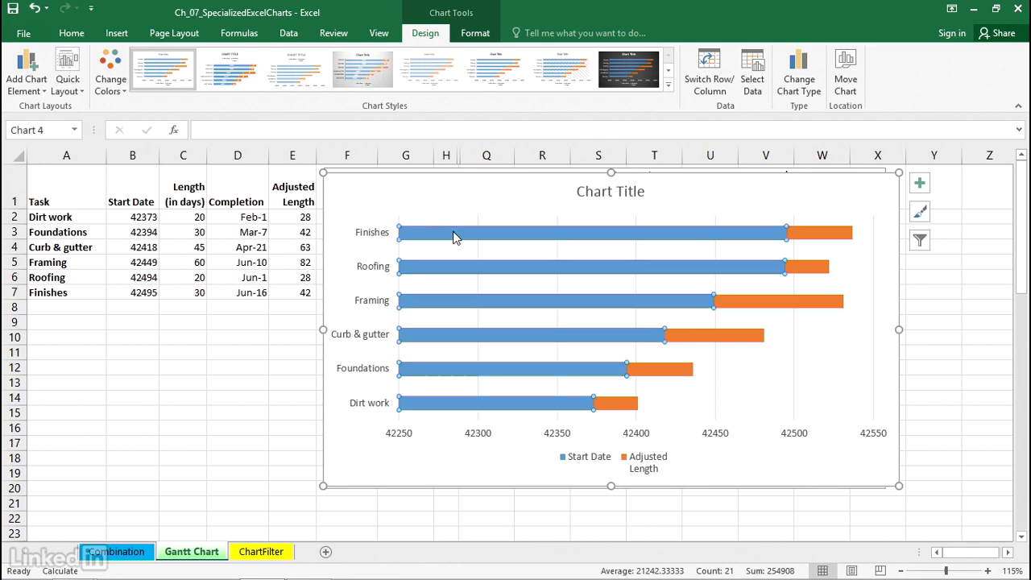
double_click(454, 233)
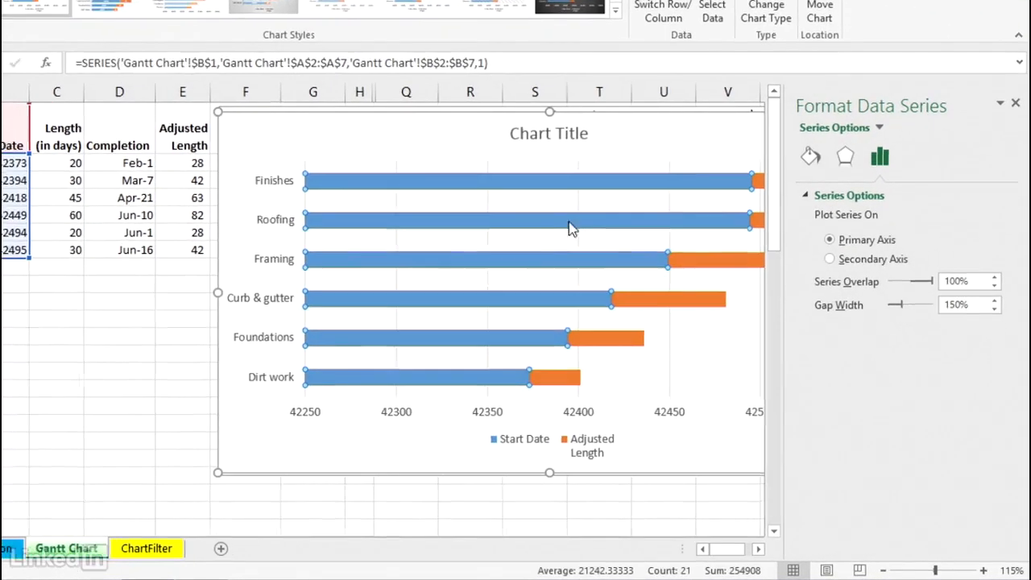
left_click(810, 157)
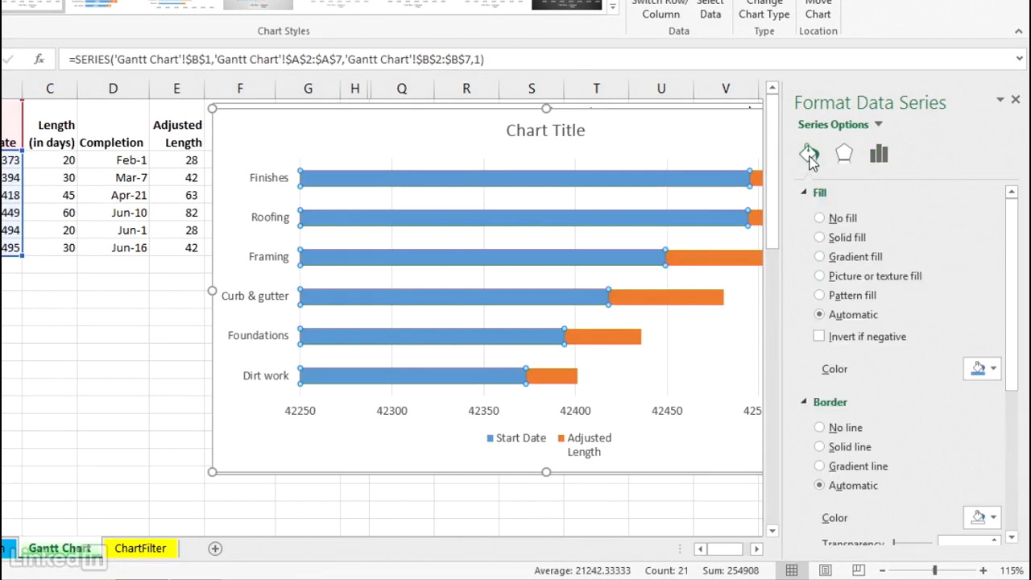
left_click(819, 219)
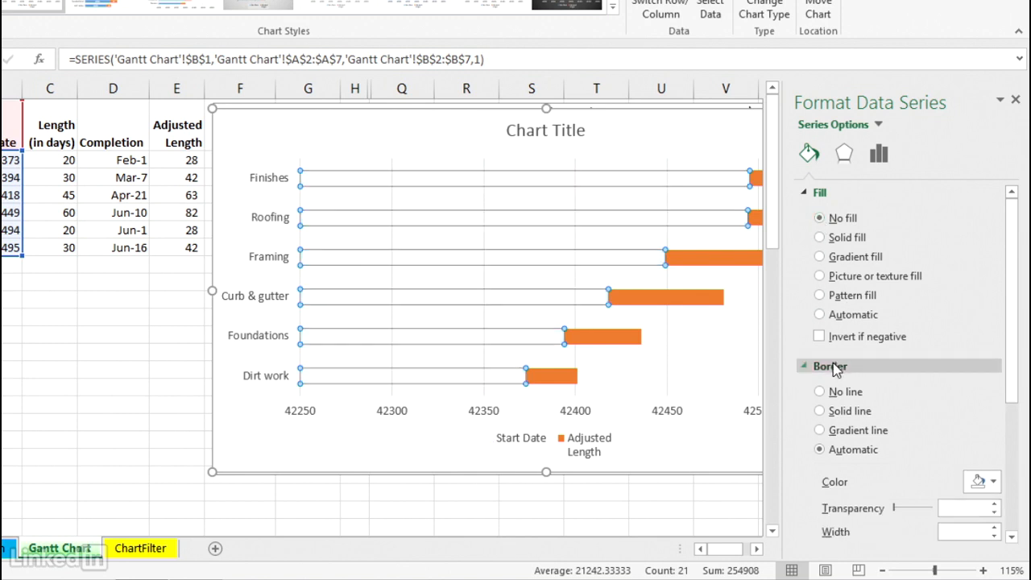
left_click(819, 392)
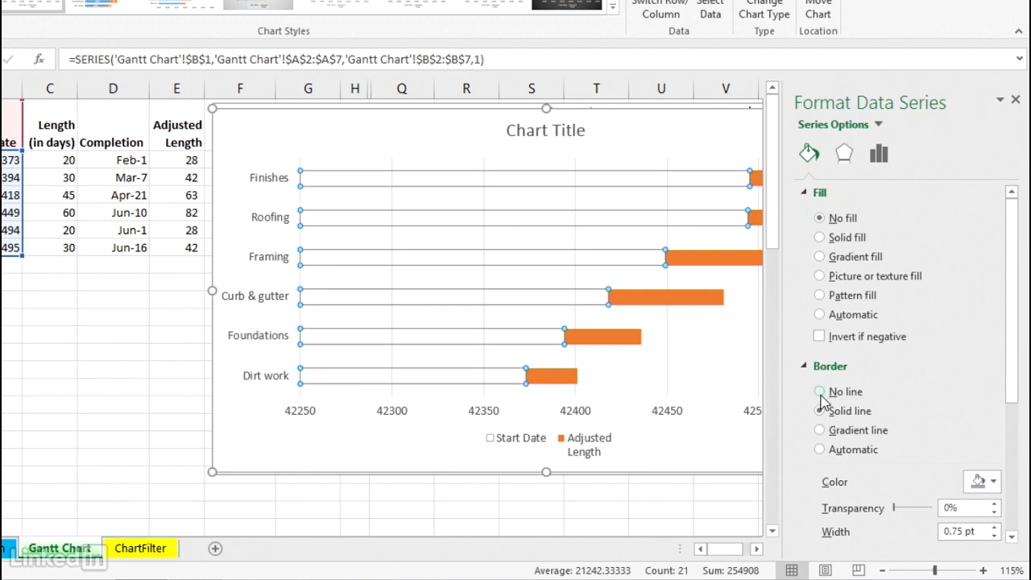
left_click(820, 393)
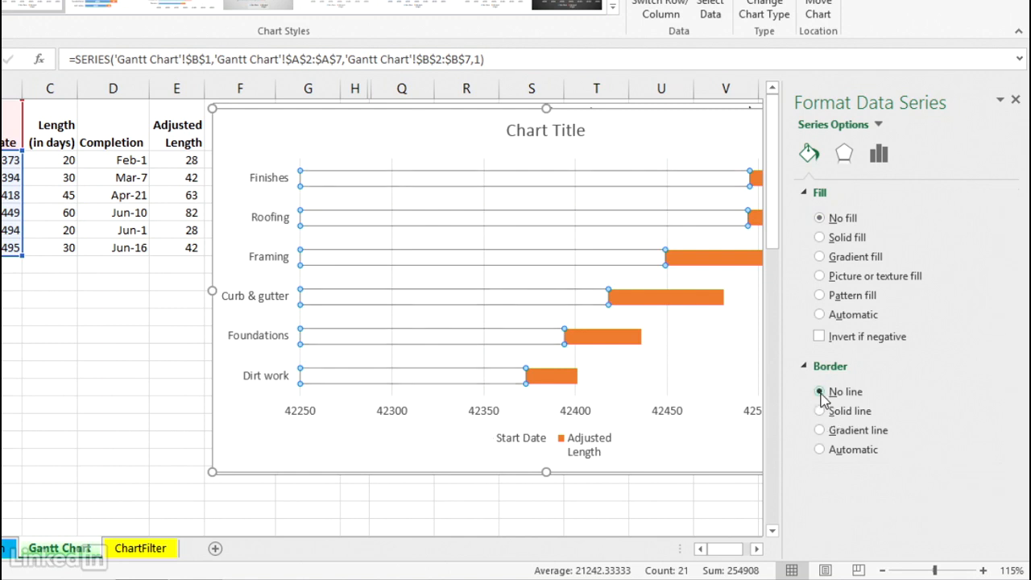
left_click(717, 382)
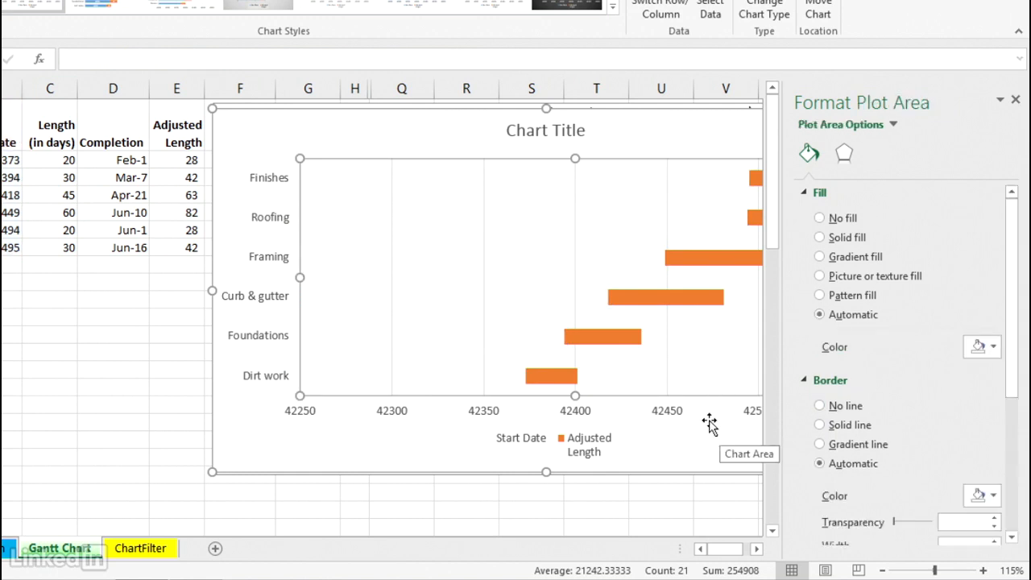
Step: Change the number format of the start dates in B2:B7 to Short Date
left_click(756, 548)
left_click(755, 549)
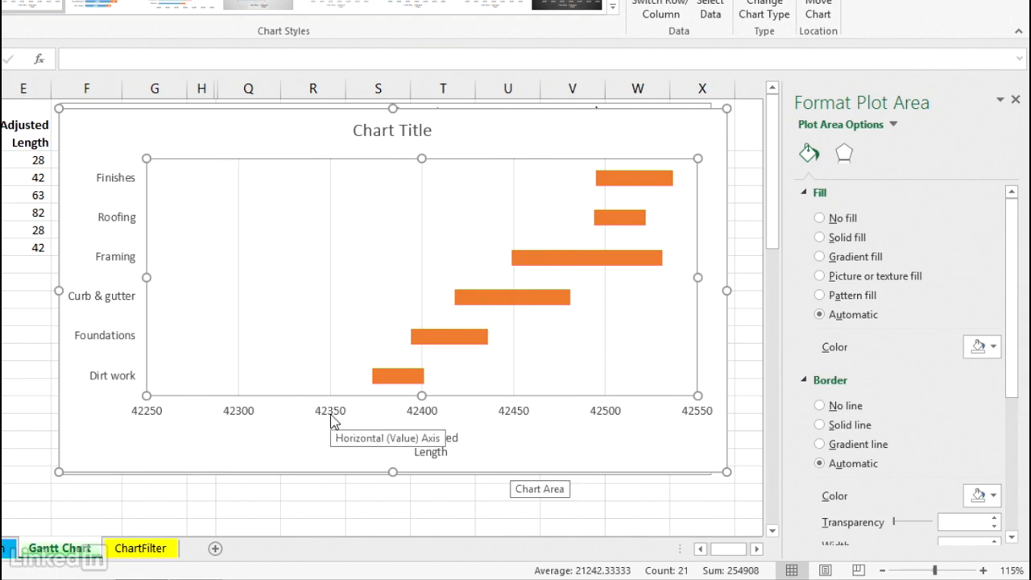
left_click_drag(727, 556, 704, 549)
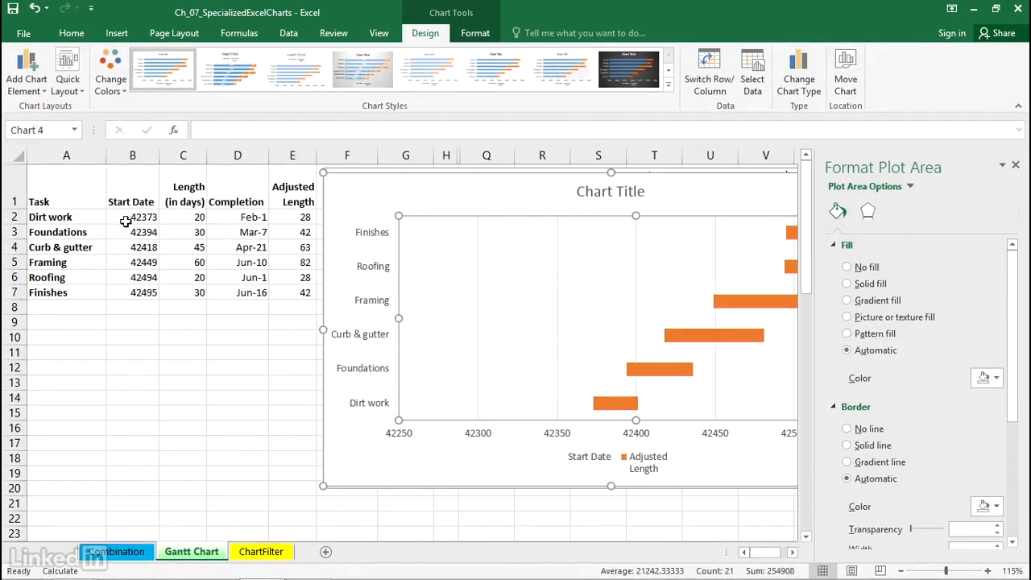
left_click_drag(126, 216, 122, 290)
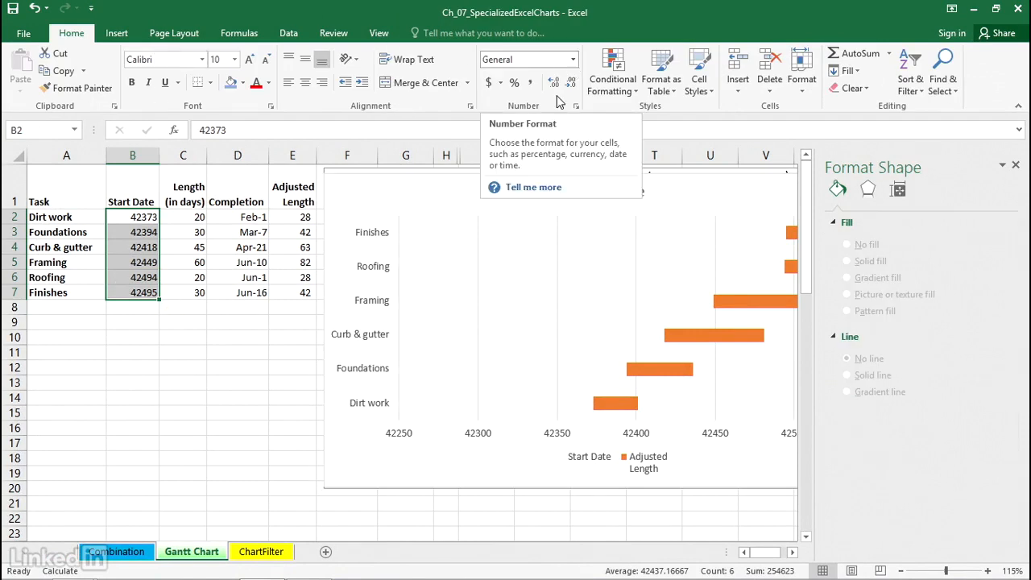
left_click(573, 62)
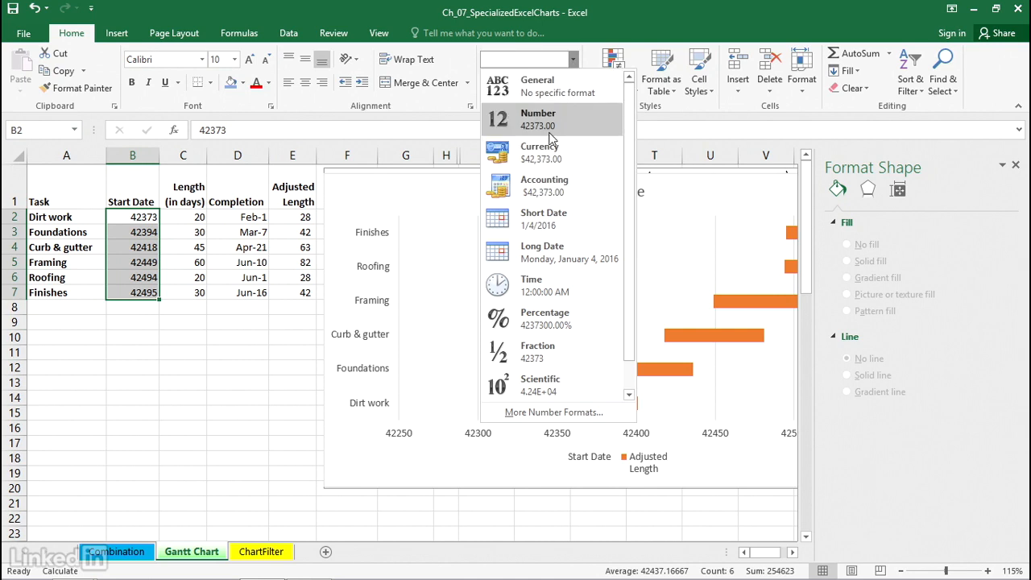
left_click(532, 219)
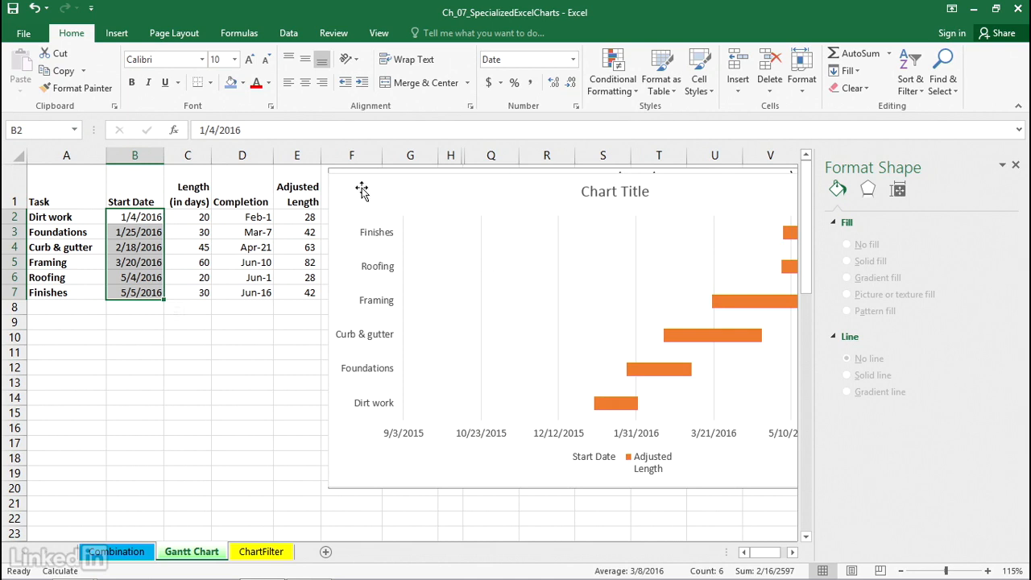
Step: Nudge the new chart slightly downward and put the task categories on its vertical axis in reverse order
mouse_move(357, 188)
left_mouse_down()
mouse_move(493, 186)
mouse_move(500, 129)
mouse_move(599, 299)
mouse_move(714, 349)
mouse_move(740, 349)
mouse_move(387, 178)
mouse_move(350, 182)
mouse_move(357, 196)
left_mouse_up()
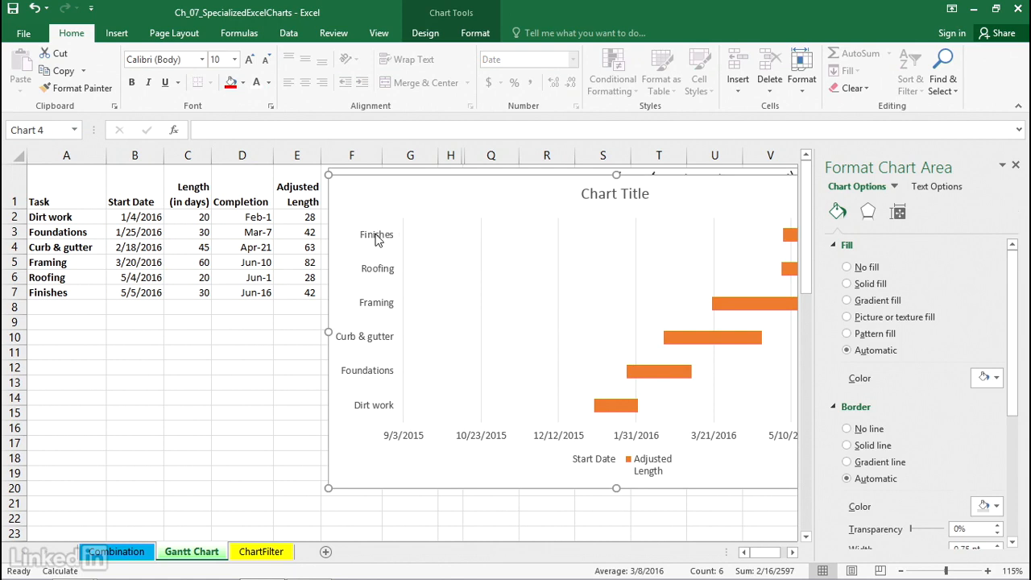
left_click(375, 240)
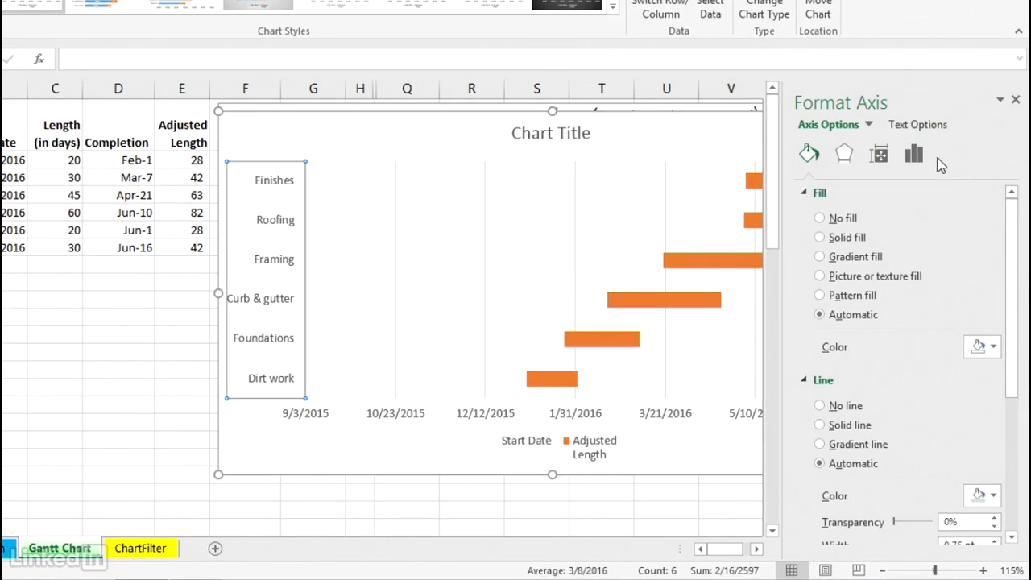
left_click(915, 154)
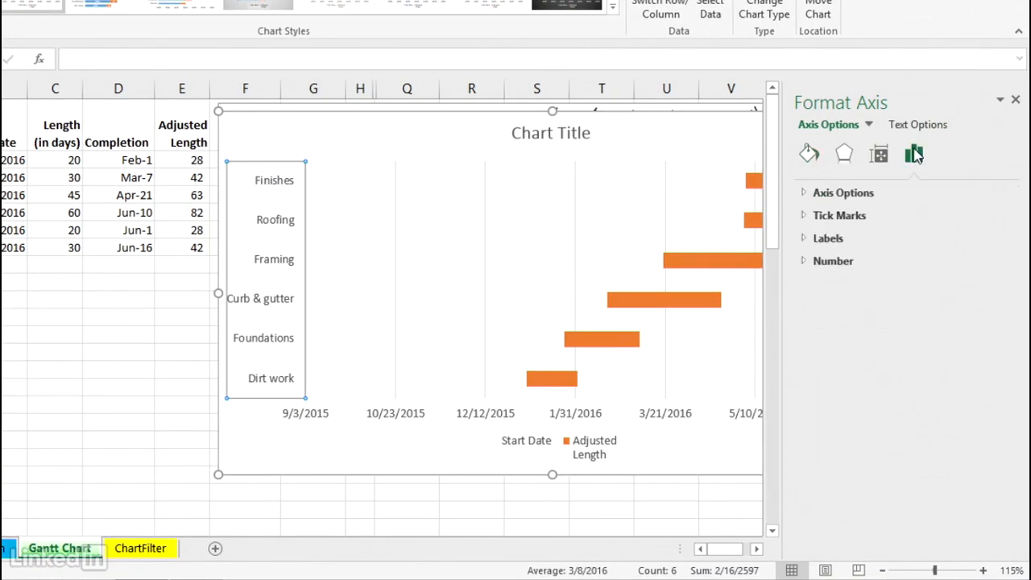
left_click(805, 193)
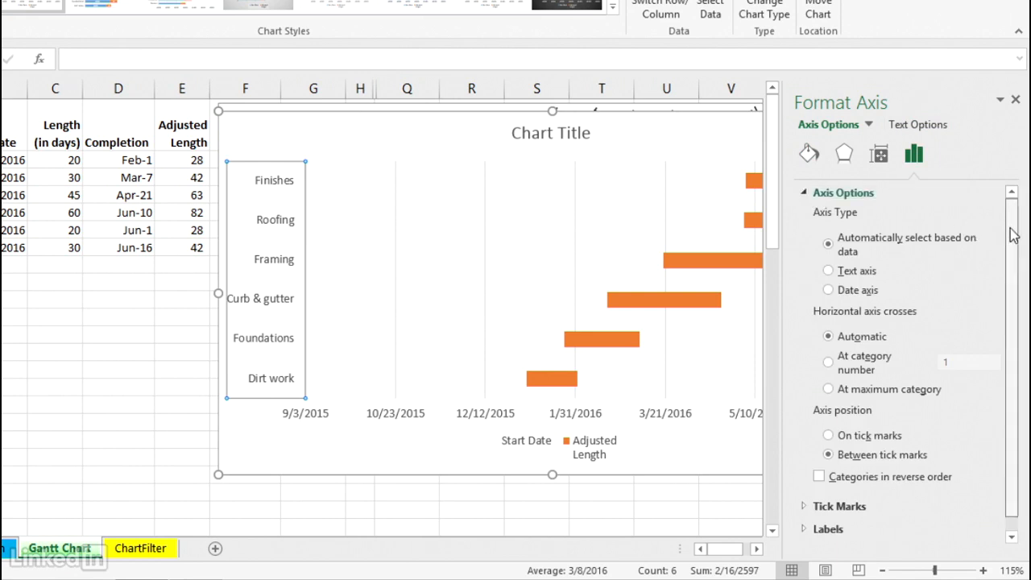
scroll(1015, 266, "down", 1)
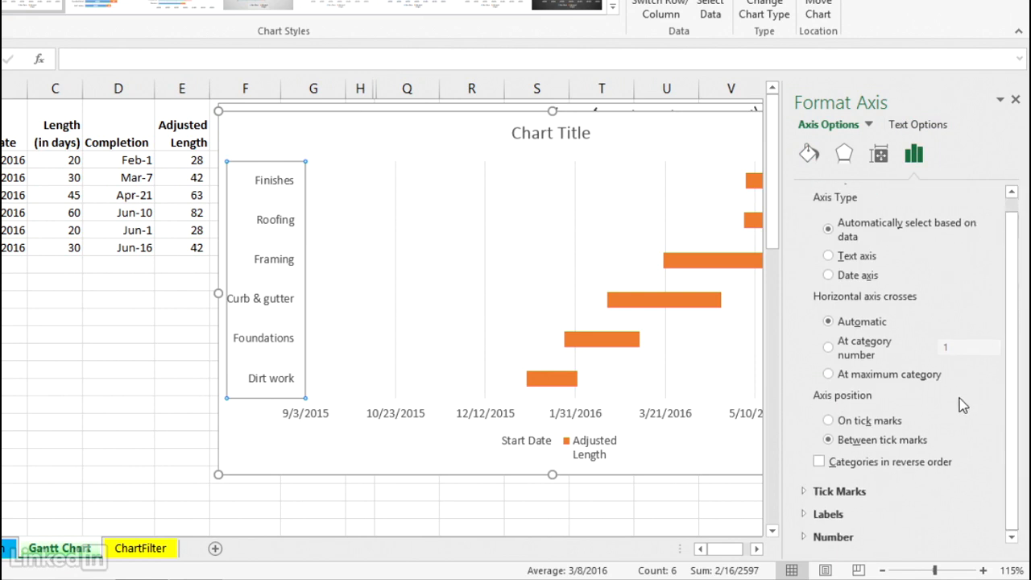
left_click(819, 461)
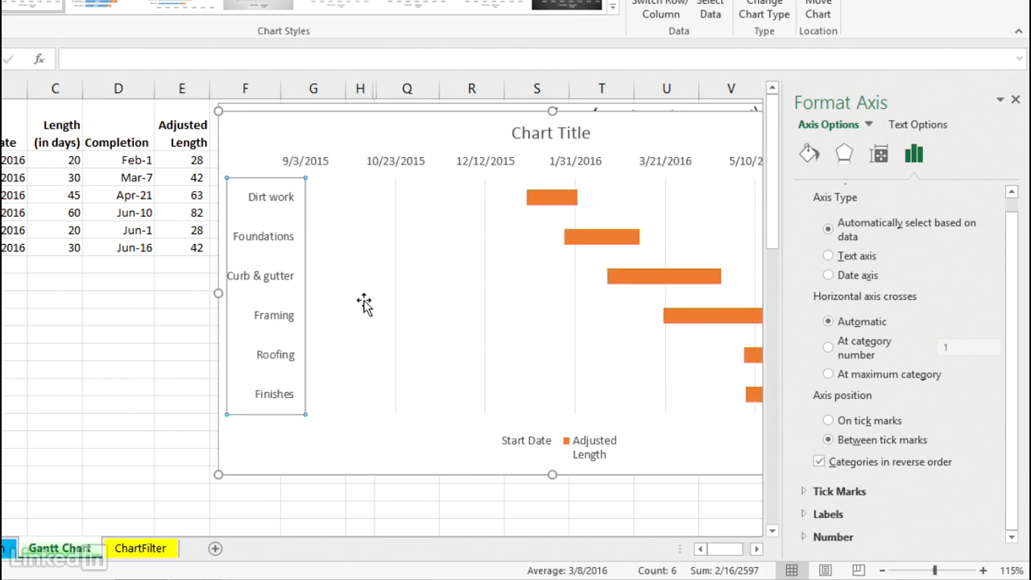
Step: Set the minimum bound of the chart's horizontal date axis to 1/1/16
left_click(755, 549)
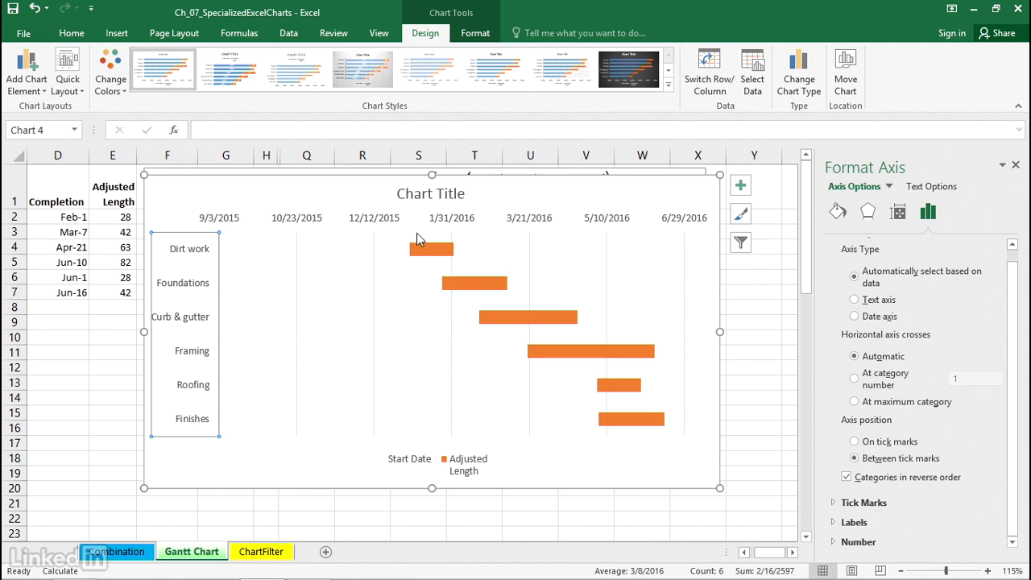
left_click(364, 223)
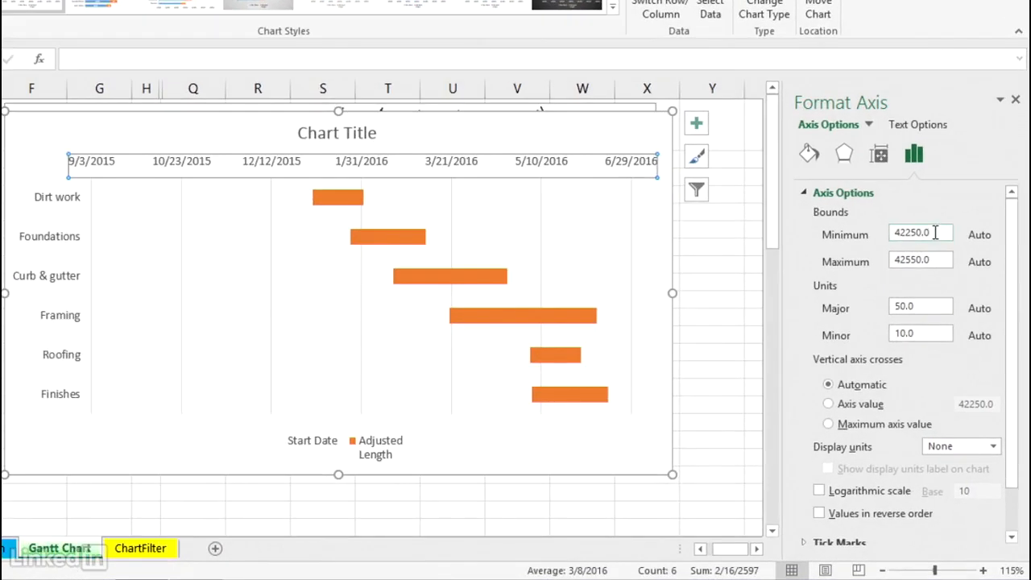
left_click_drag(935, 233, 895, 236)
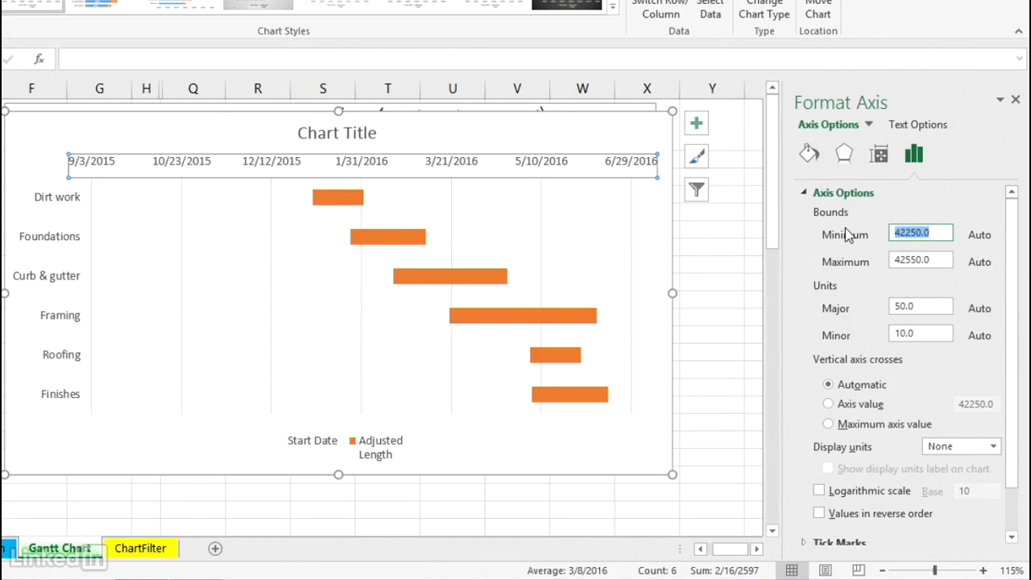
type("1/1/16")
key("Return")
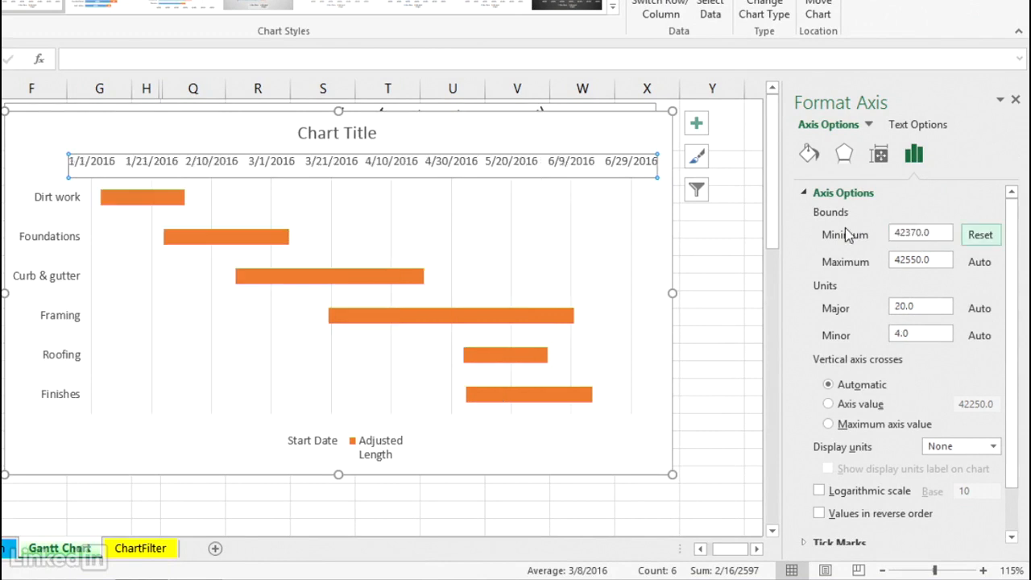
left_click(931, 260)
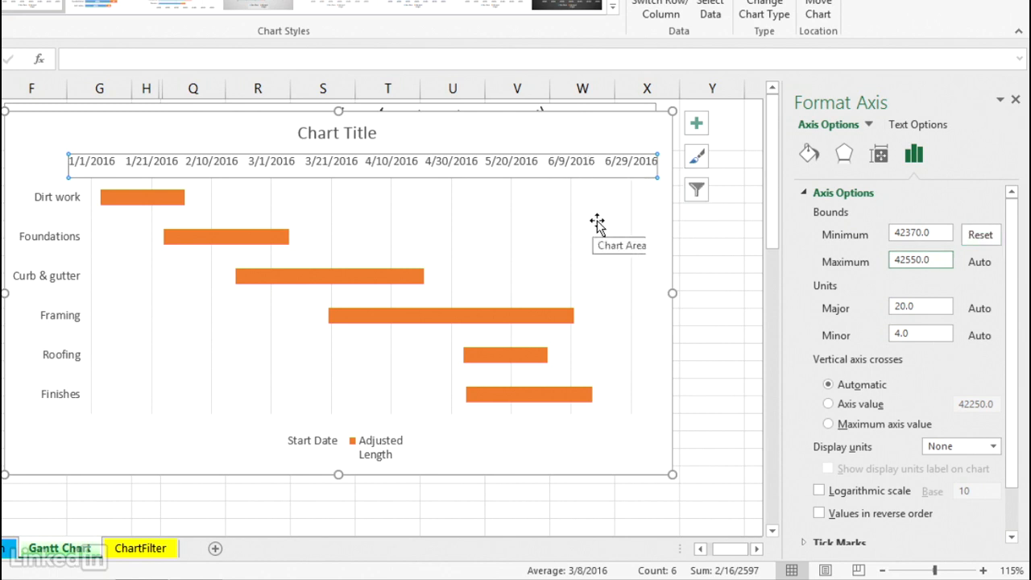
left_click(550, 211)
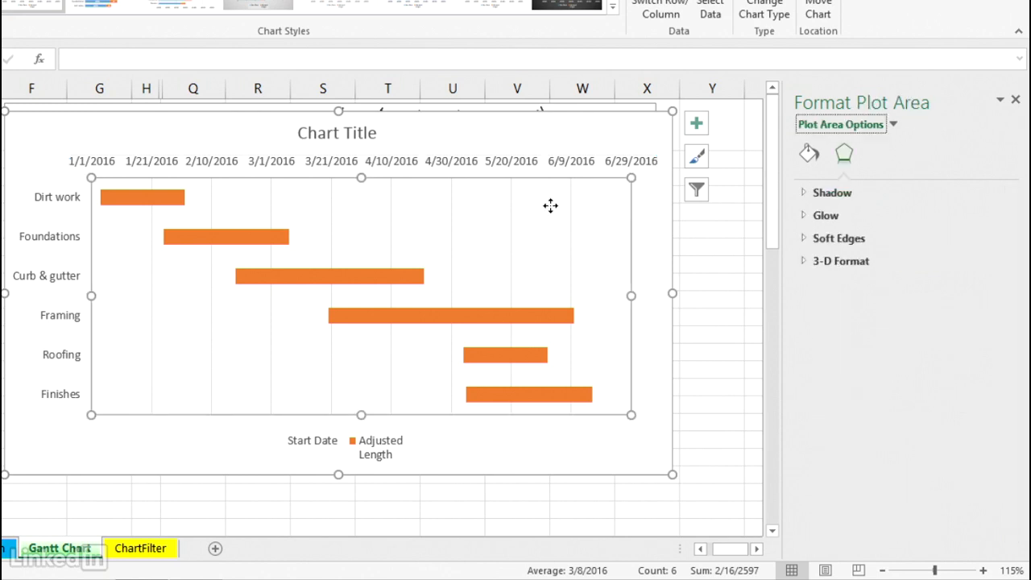
left_click(483, 134)
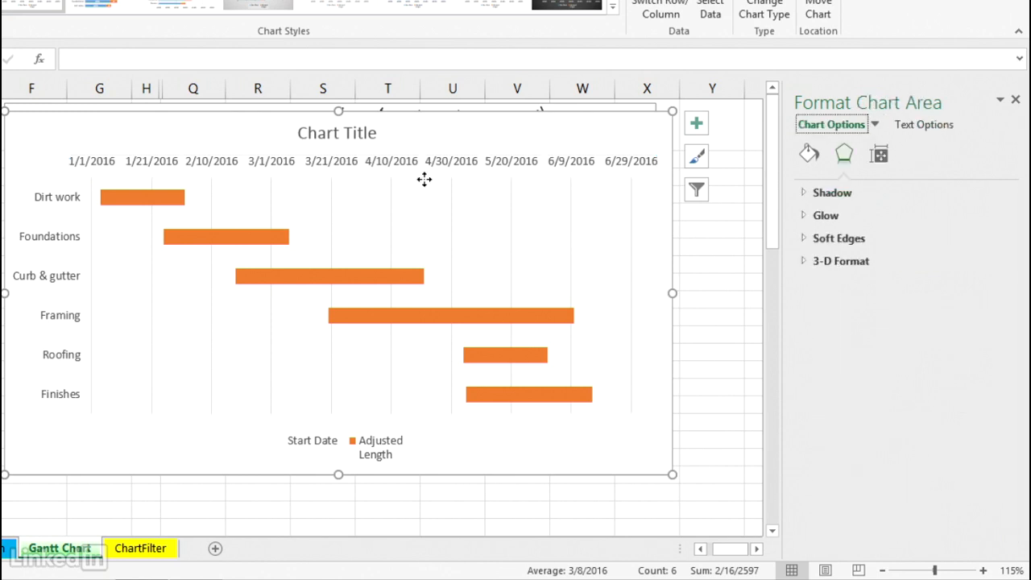
Step: Set the gap width of the Adjusted Length bars in the new chart to 20%
mouse_move(247, 234)
left_click(335, 280)
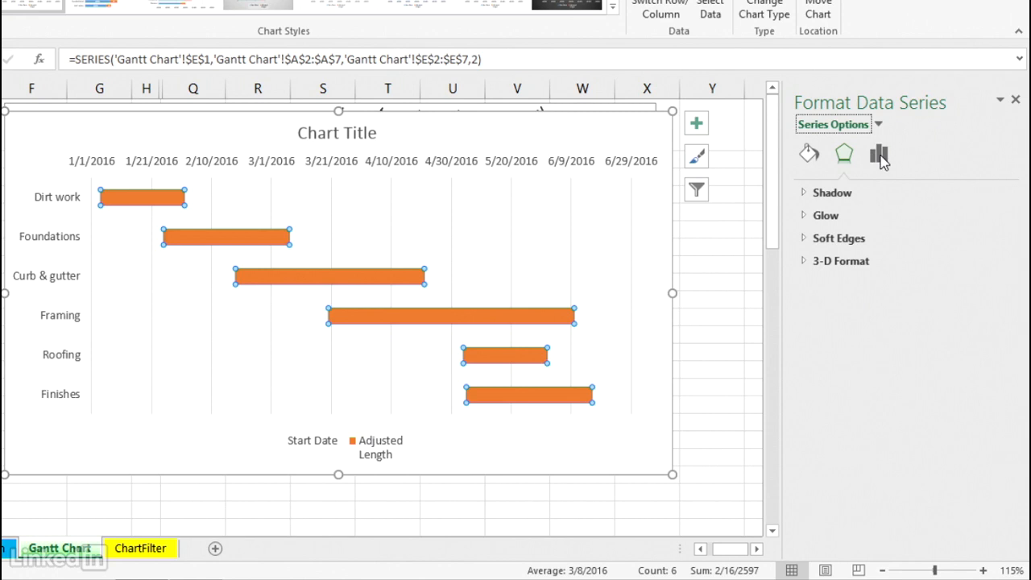
left_click(881, 159)
left_click_drag(978, 303, 922, 312)
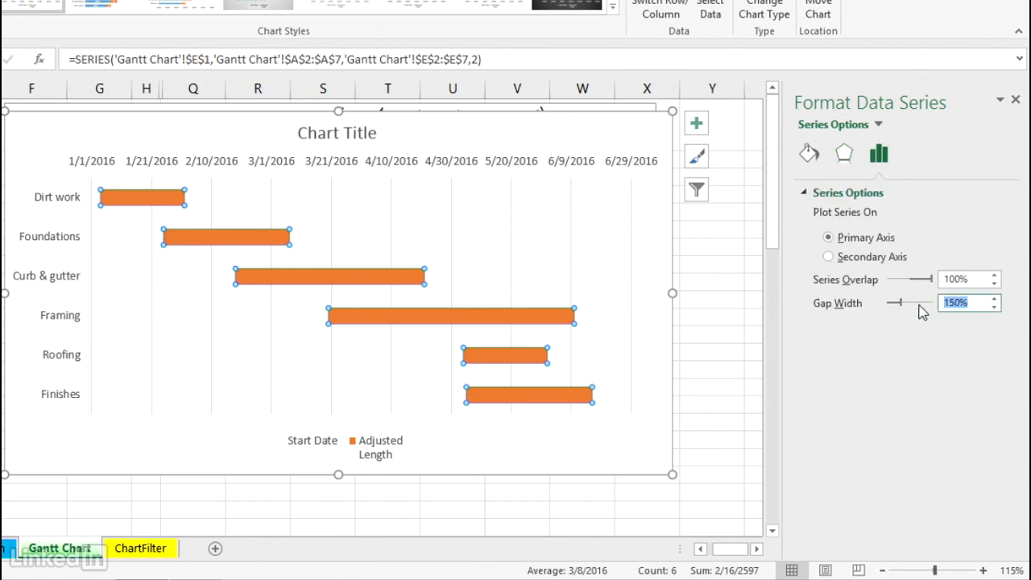
type("20")
left_click(947, 280)
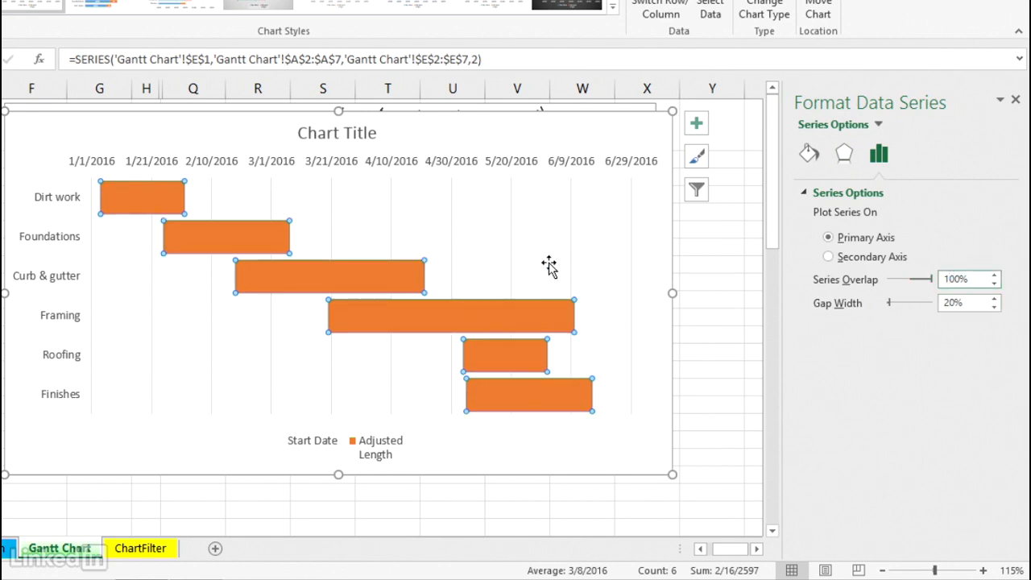
left_click(476, 211)
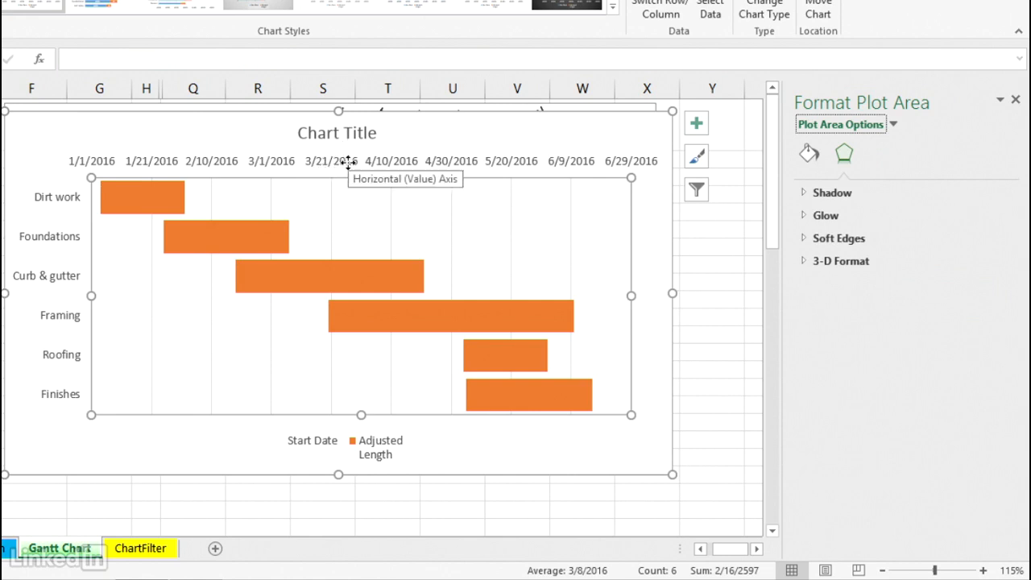
Step: Change the date format of the new chart's horizontal axis labels to the 14-Mar type
left_click(459, 166)
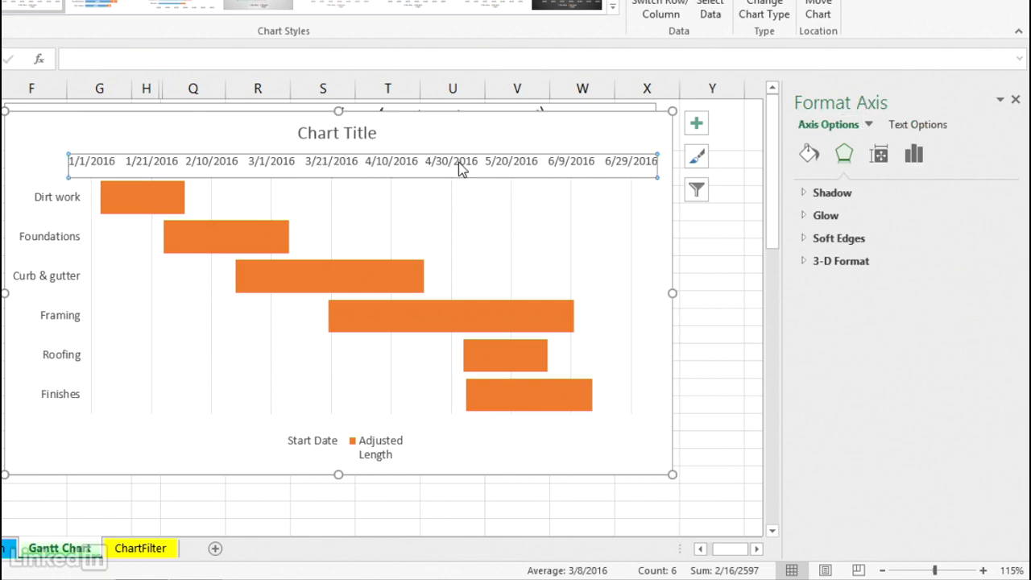
left_click(911, 161)
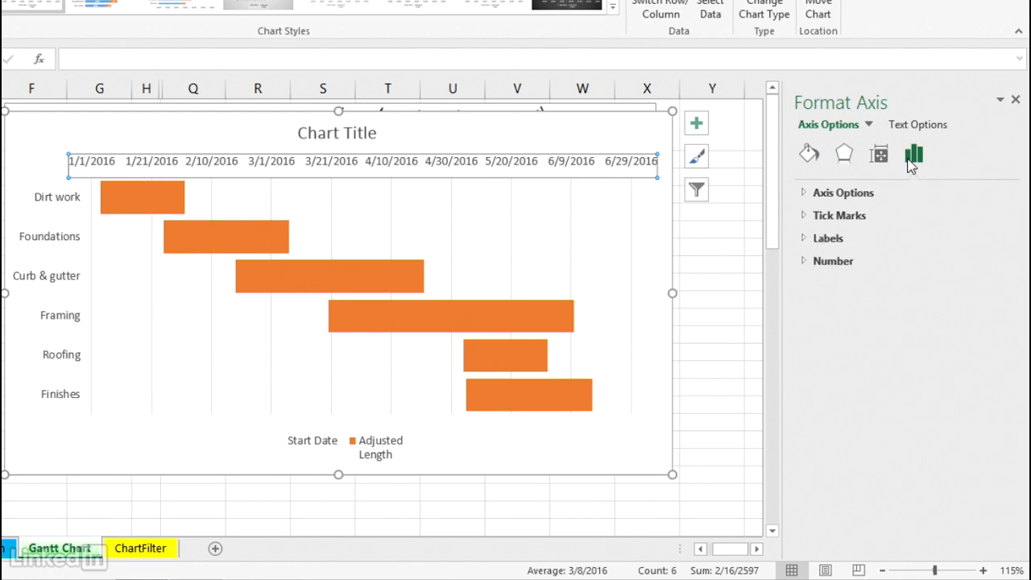
left_click(804, 262)
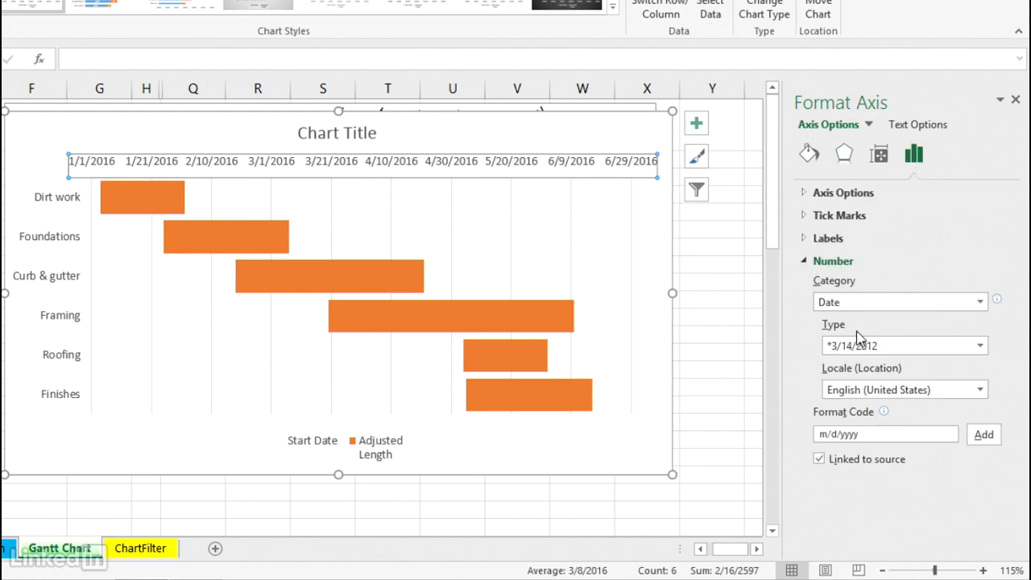
left_click(979, 346)
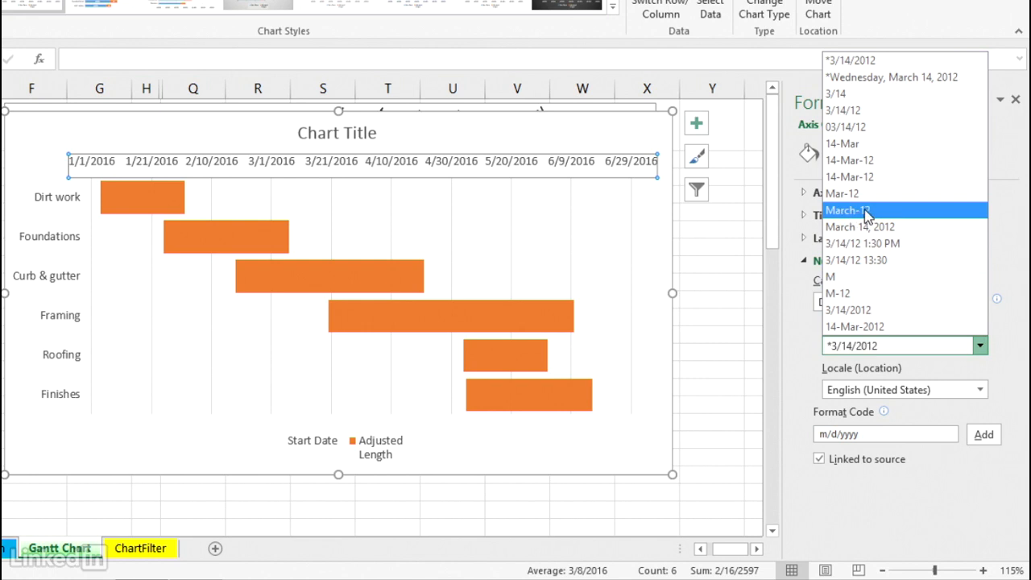
left_click(845, 145)
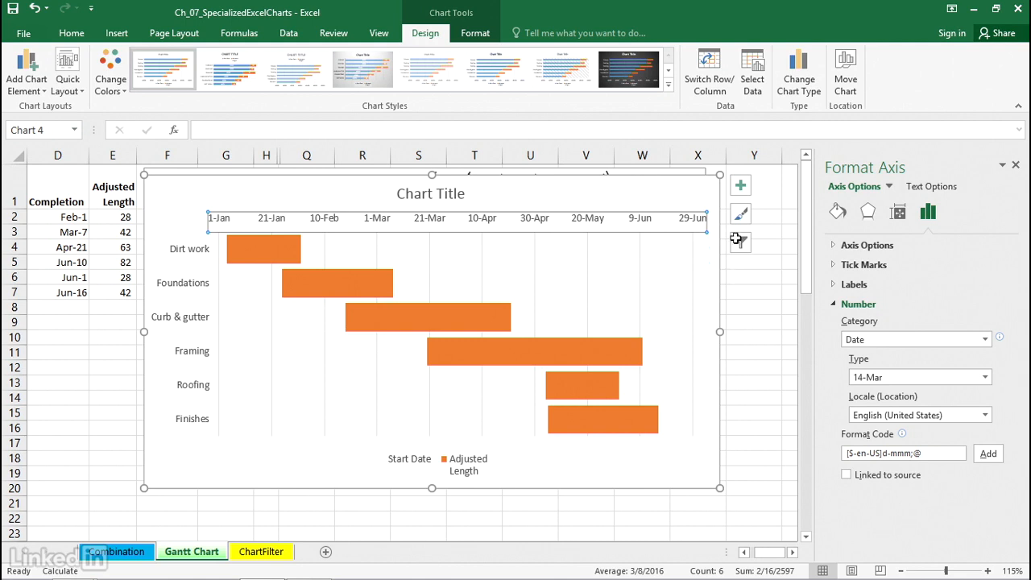
Step: Add data labels to the new chart, delete those of the Start Date series, and close the formatting pane
left_click(739, 187)
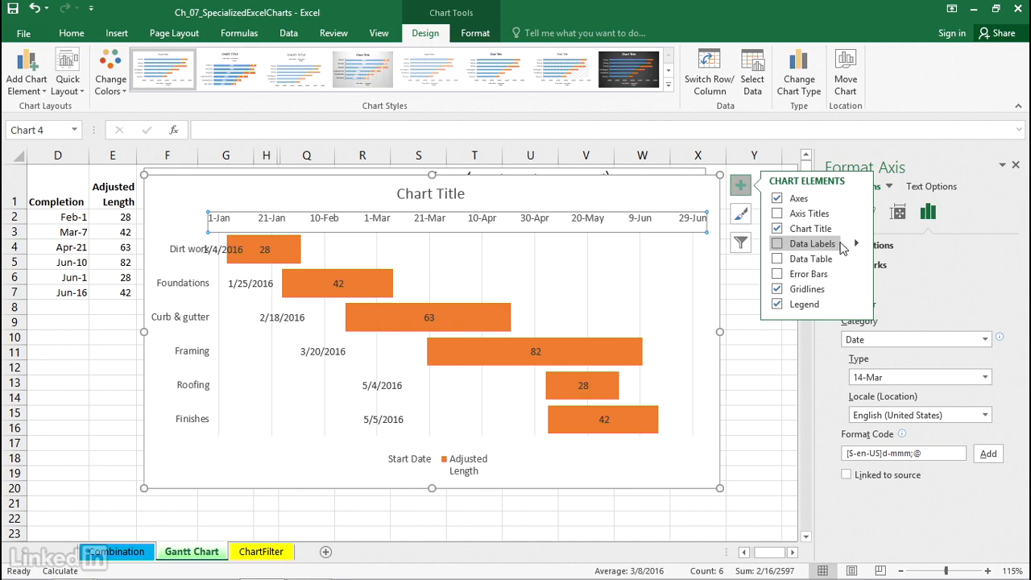
left_click(812, 245)
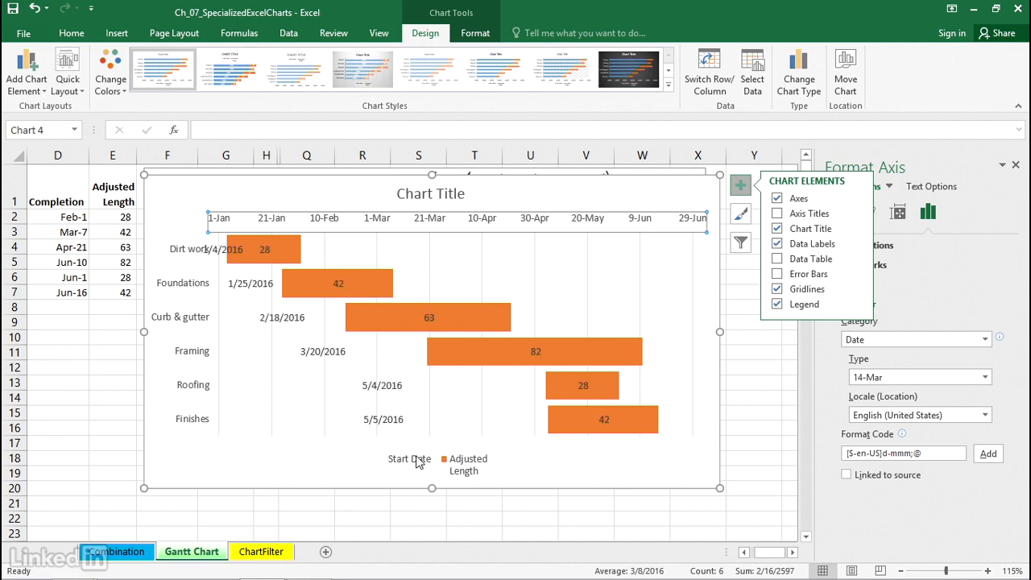
left_click(381, 385)
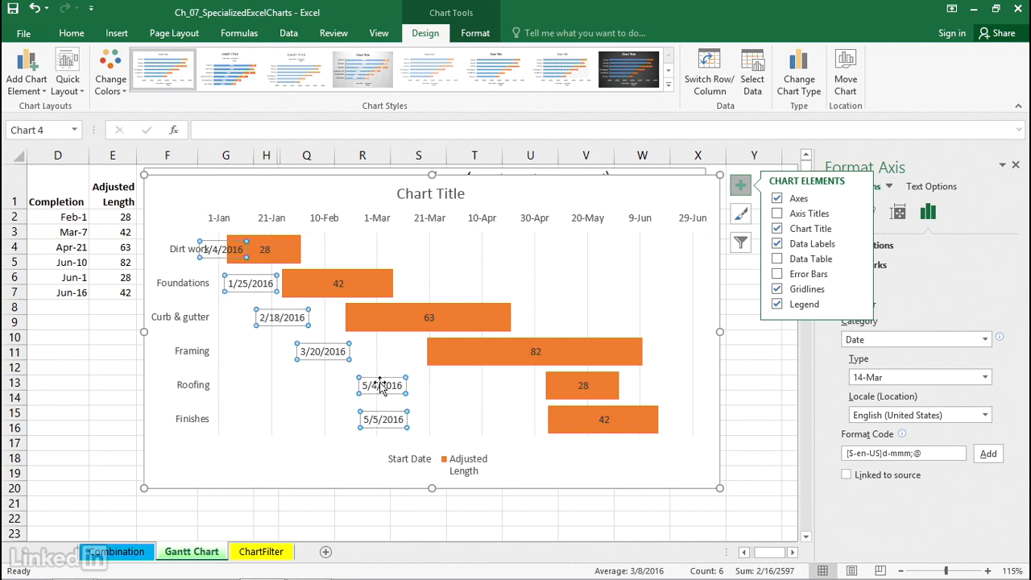
key("Delete")
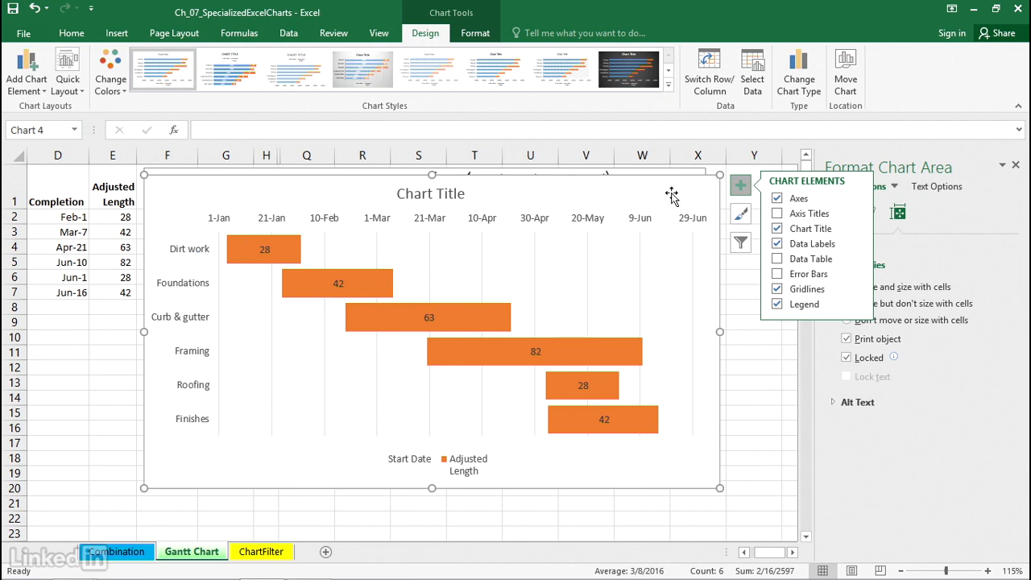
left_click(1016, 166)
Step: Move the new chart aside to partly uncover the red example chart, and bring the whole task table into view
left_click_drag(637, 189, 878, 184)
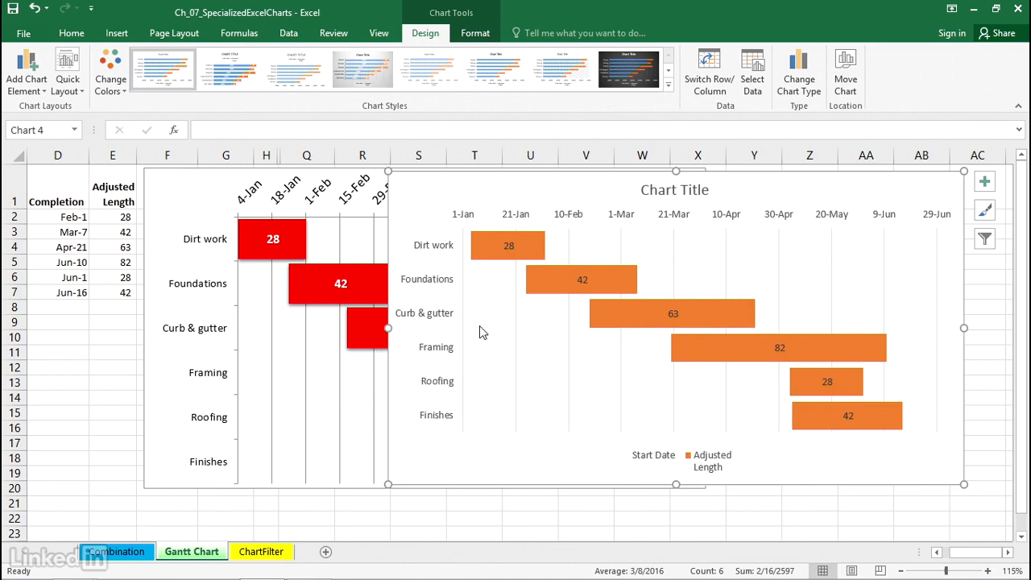
left_click(936, 553)
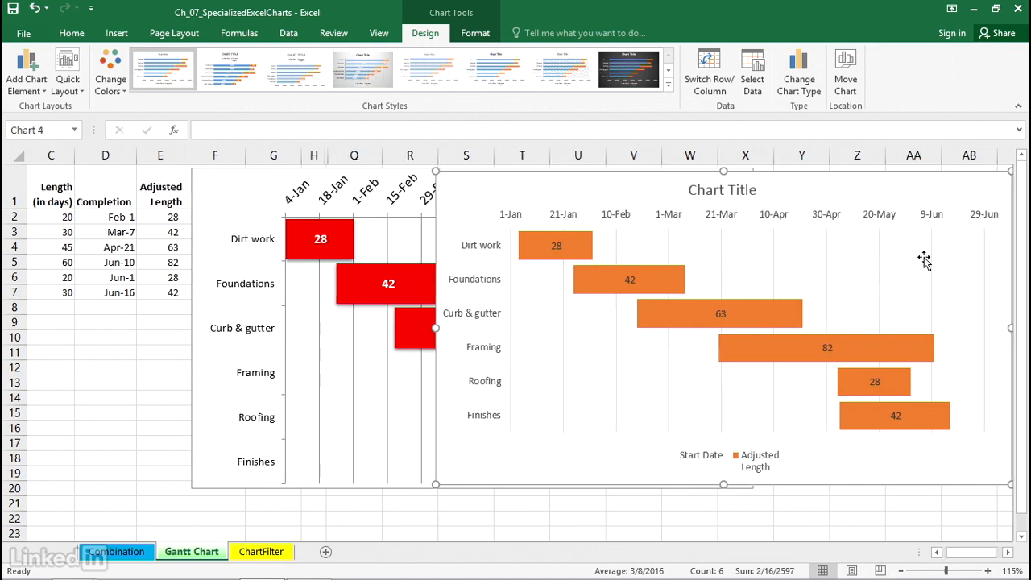
left_click_drag(937, 191, 901, 186)
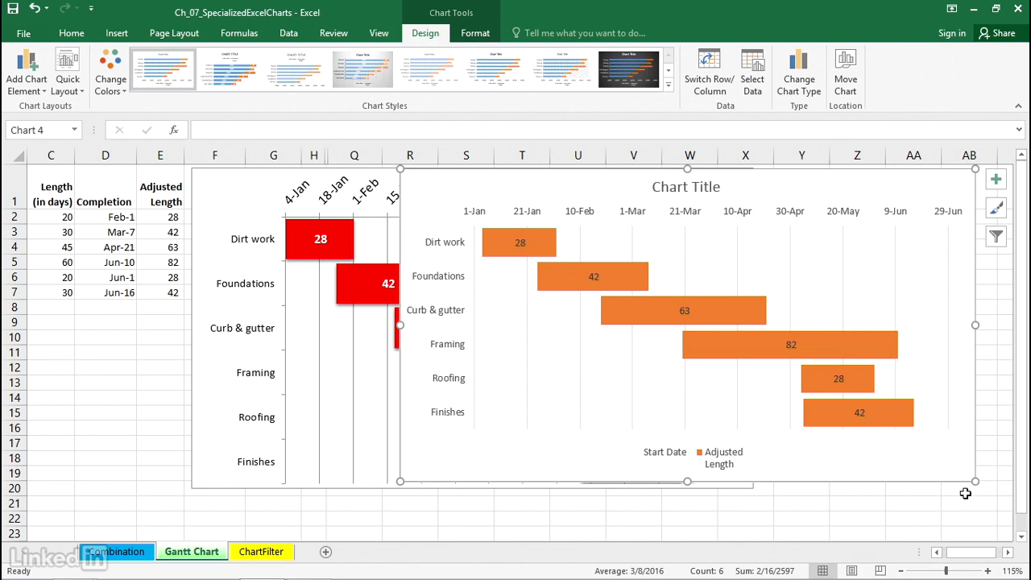
left_click(936, 552)
left_click(936, 552)
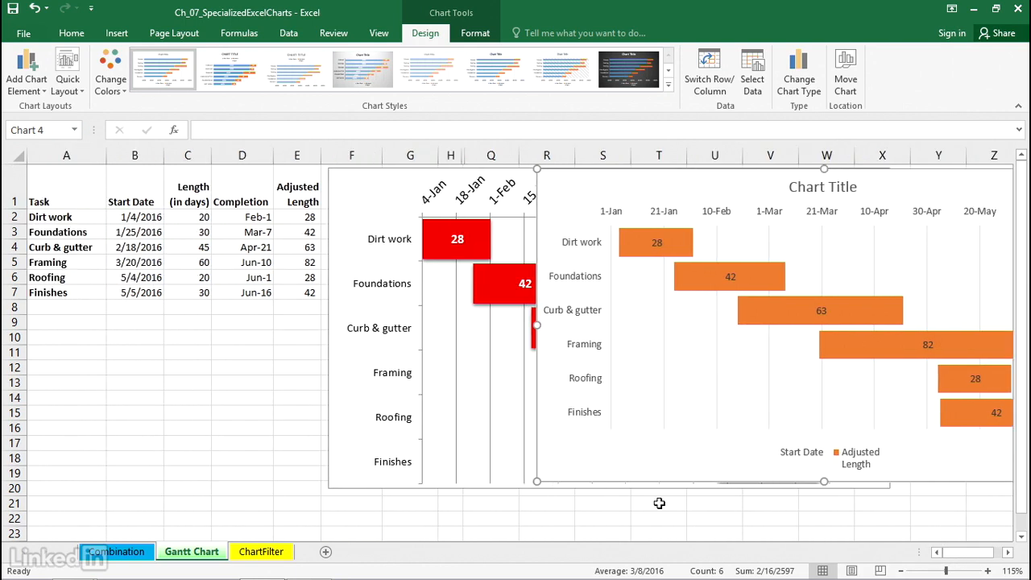
Step: Select the start dates in B2:B7, and move the new chart back over the red example chart beside the table
left_click_drag(122, 219, 143, 286)
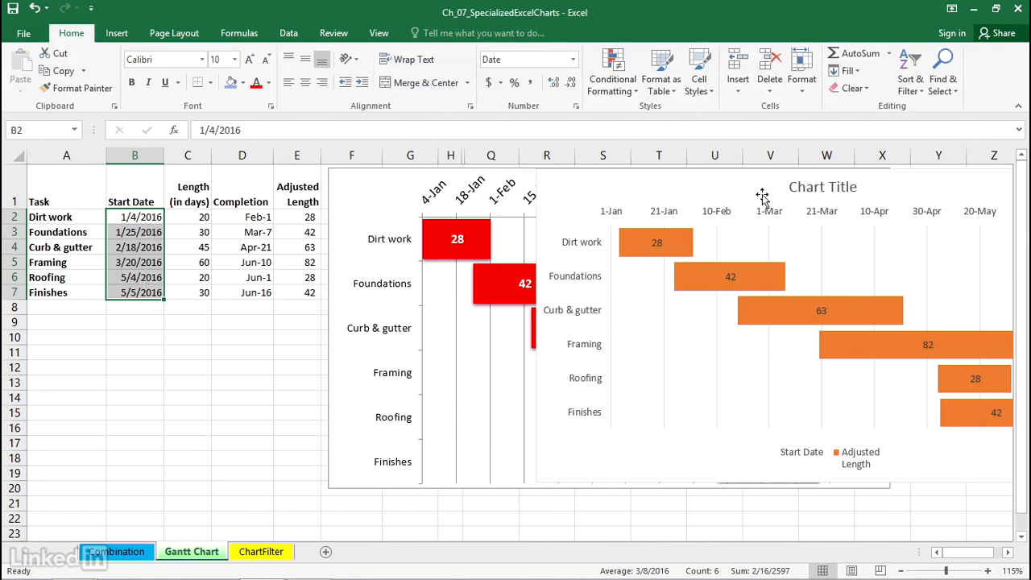
left_click_drag(758, 187, 564, 190)
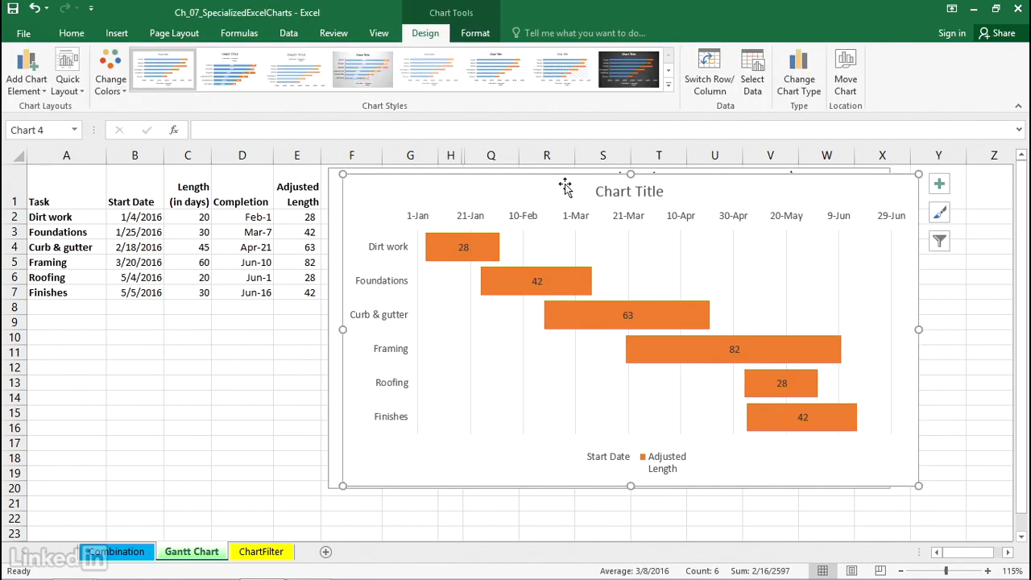